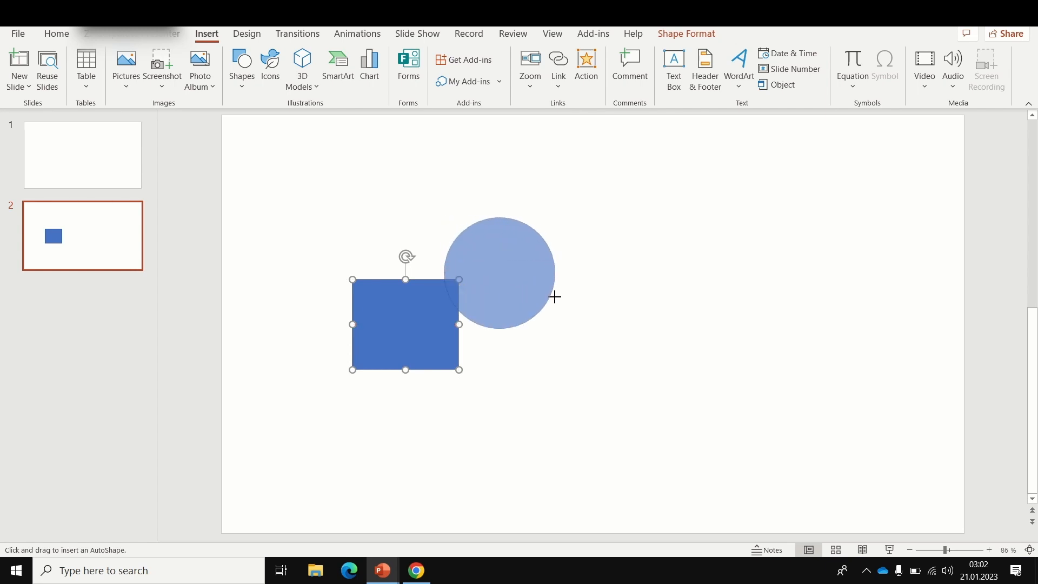
Step: Move the oval so that it overlaps the square's upper-right corner
drag(505, 258, 484, 277)
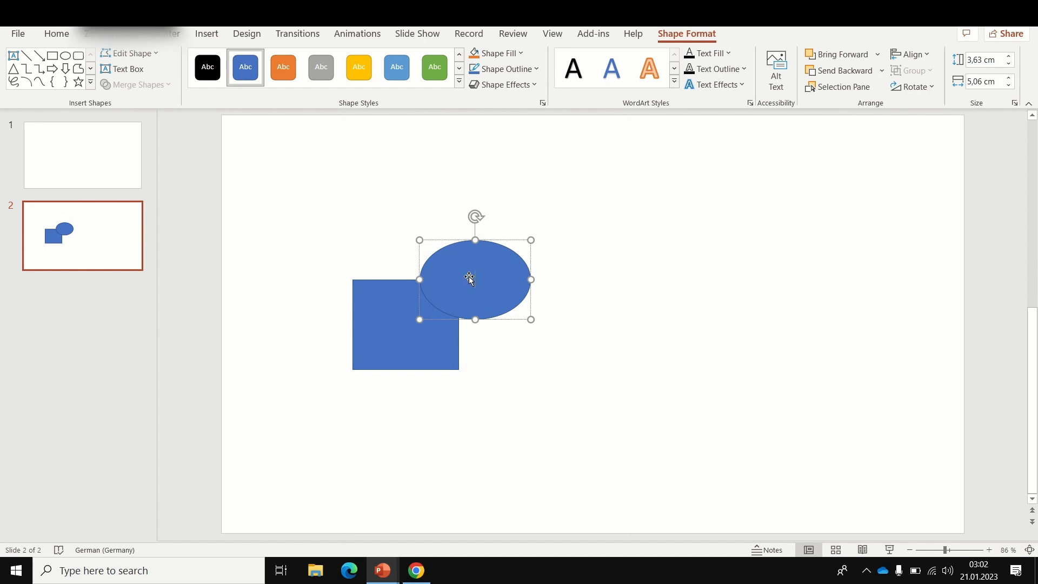
click(458, 278)
click(647, 301)
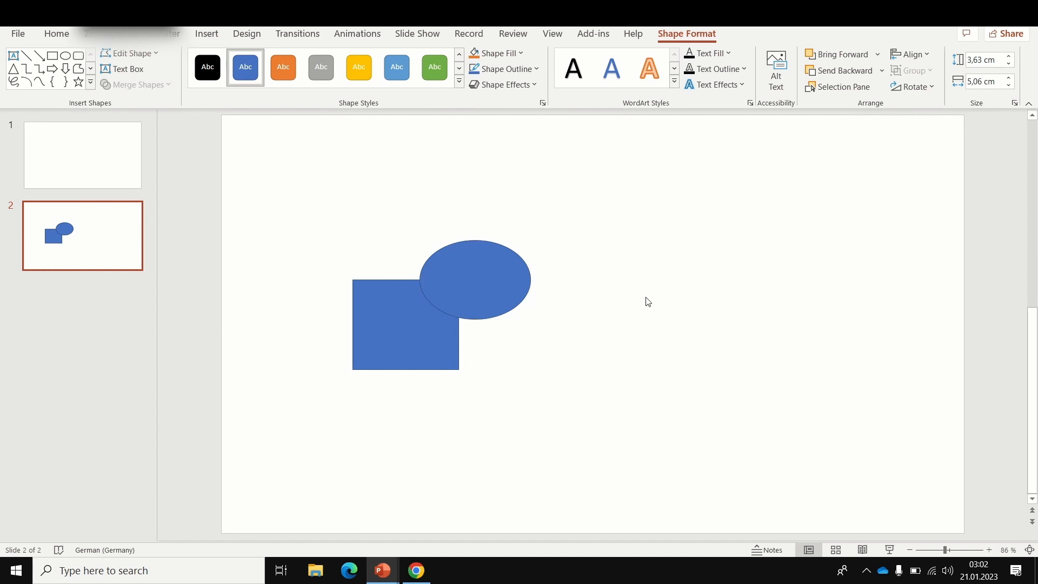
Step: Add a rectangle with snipped top corners, about 3.63 by 5.25 cm, overlapping the oval's right side
click(205, 35)
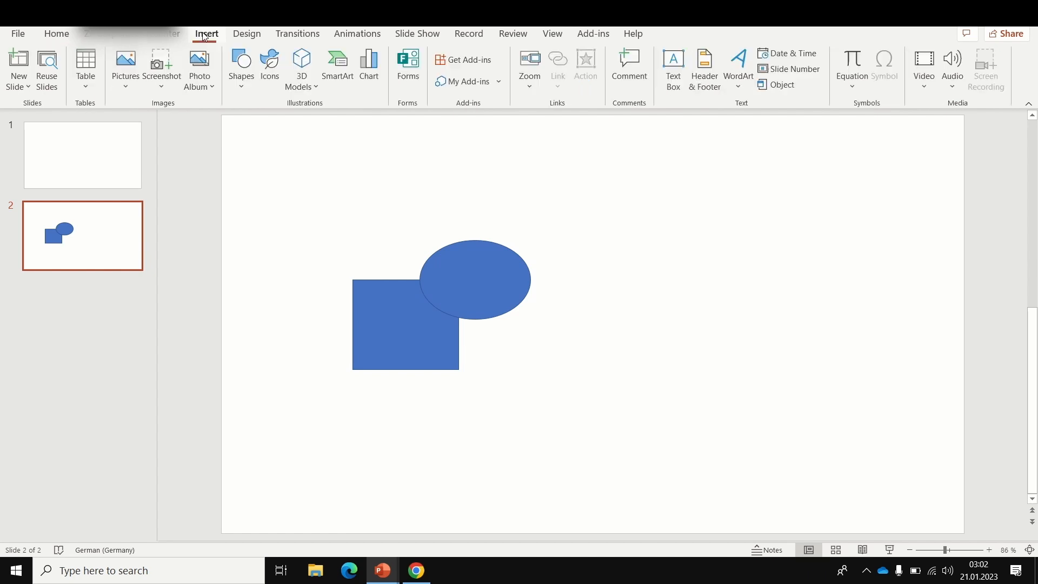
click(244, 87)
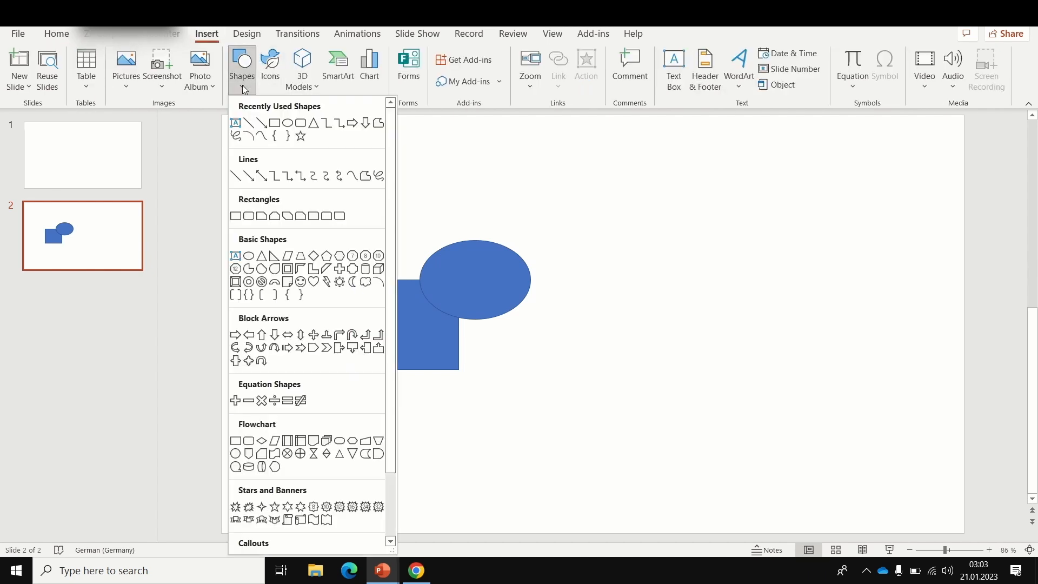
click(275, 216)
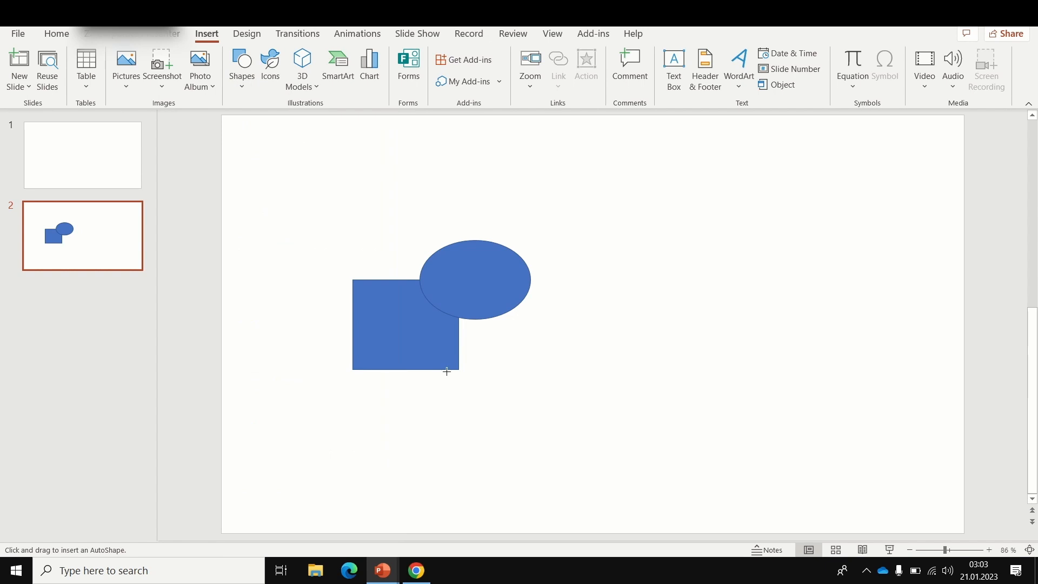
mouse_move(506, 291)
mouse_down()
mouse_move(591, 363)
mouse_move(622, 371)
mouse_up()
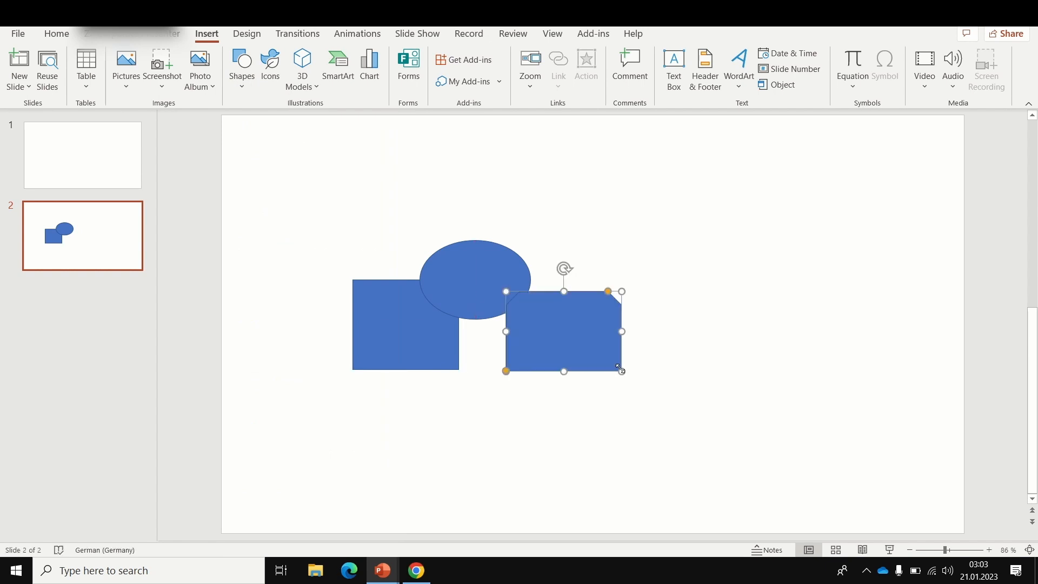
mouse_move(584, 339)
mouse_down()
mouse_move(579, 303)
mouse_move(572, 316)
mouse_up()
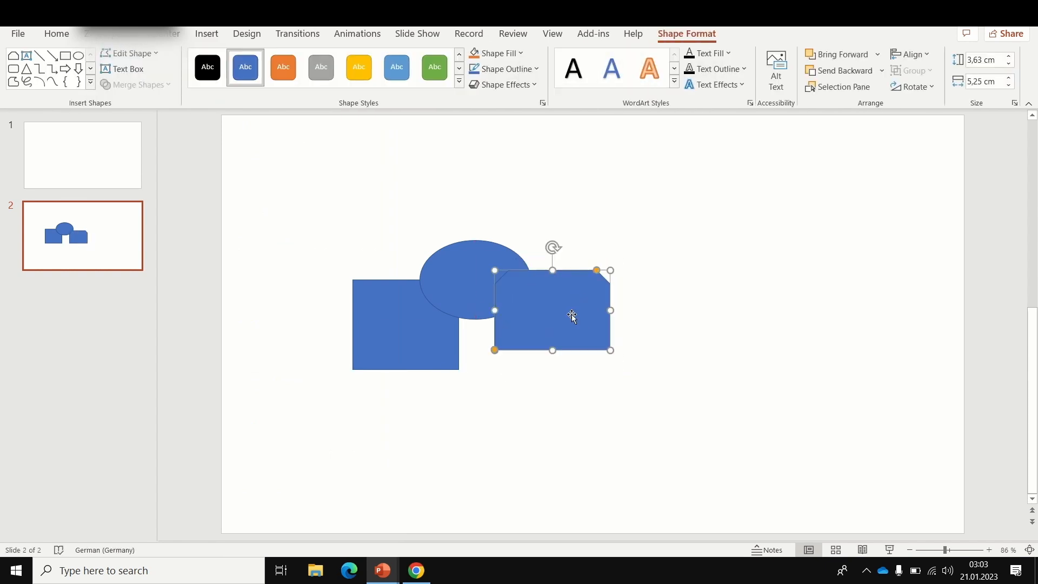
click(692, 336)
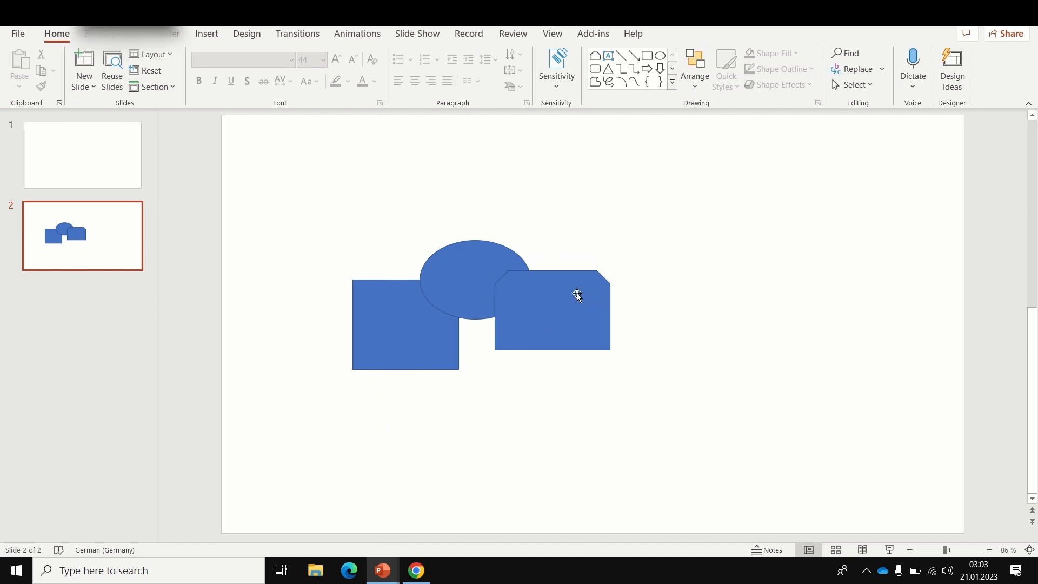
Step: Select the snipped rectangle, oval and square together and merge them with Union
click(577, 312)
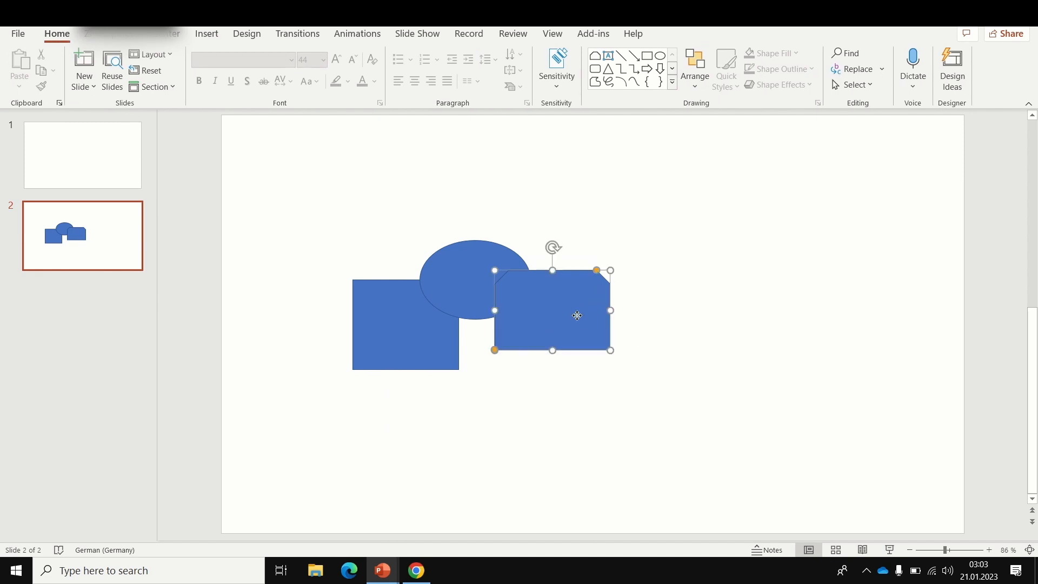
shift+click(476, 264)
shift+click(394, 341)
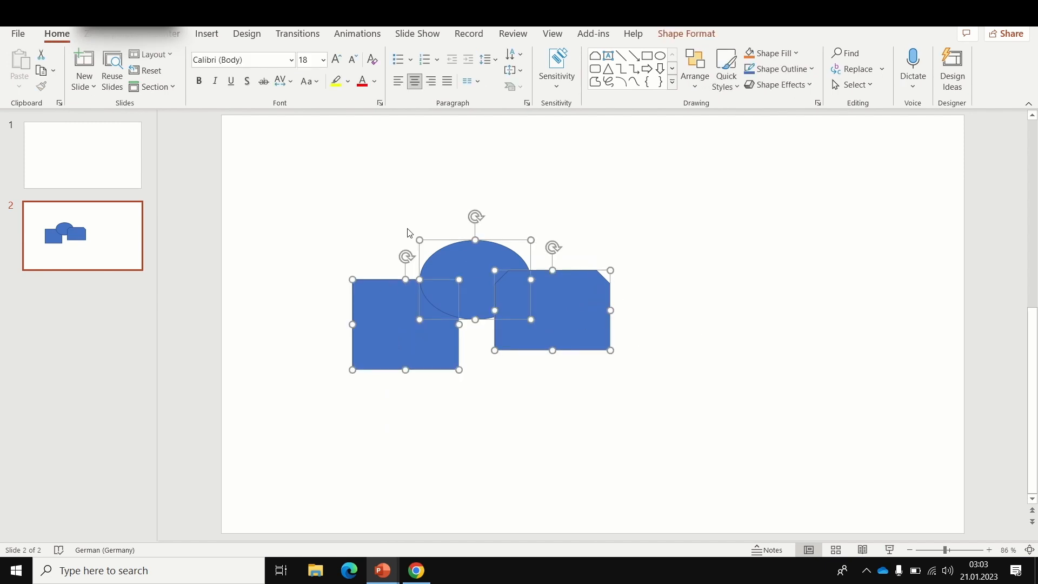
click(696, 35)
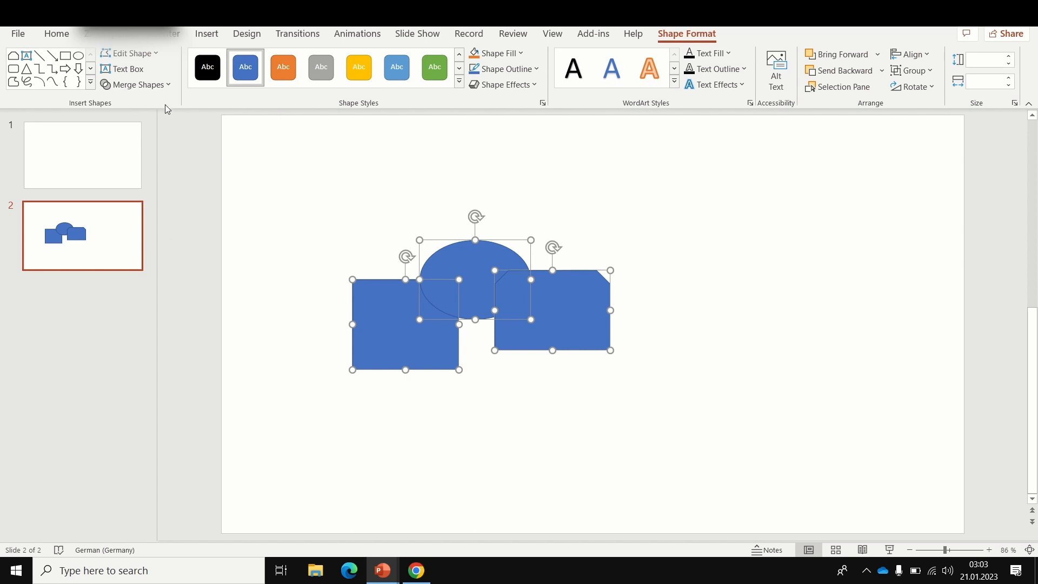
click(169, 85)
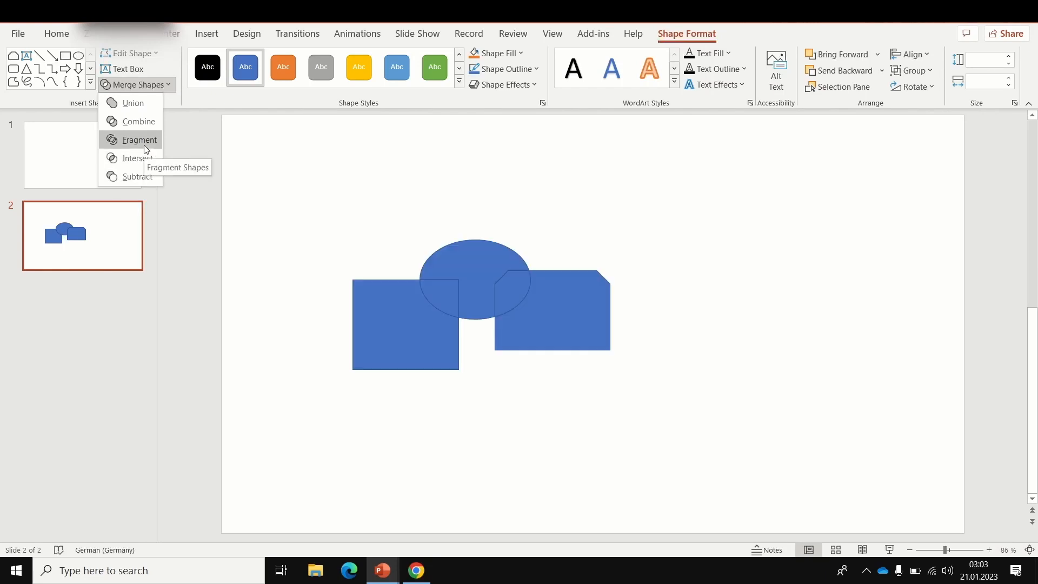
click(138, 104)
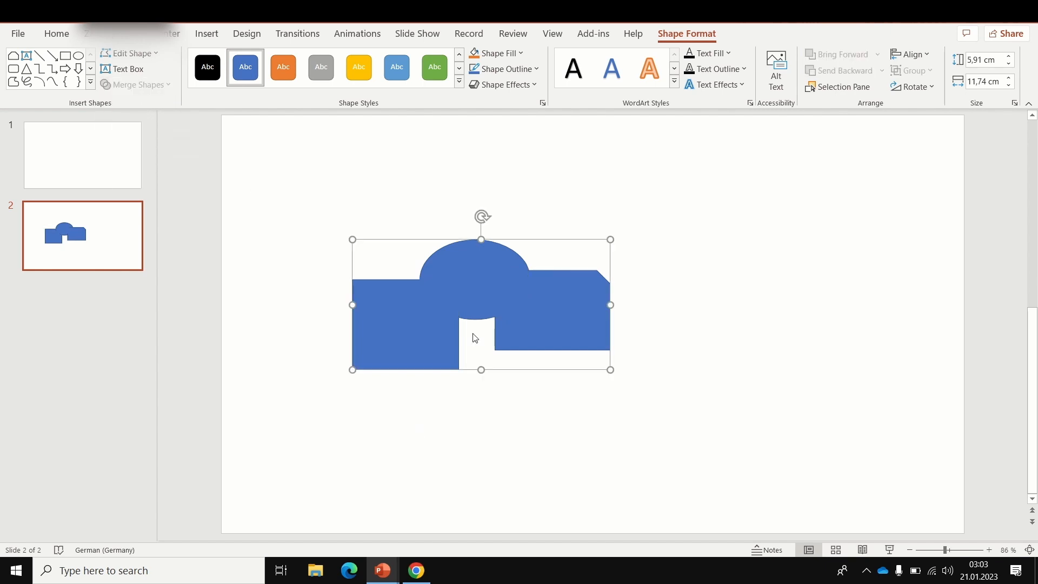
Step: Move the united shape a little lower and to the right on the slide, and undo both the move and the union
drag(478, 302, 489, 353)
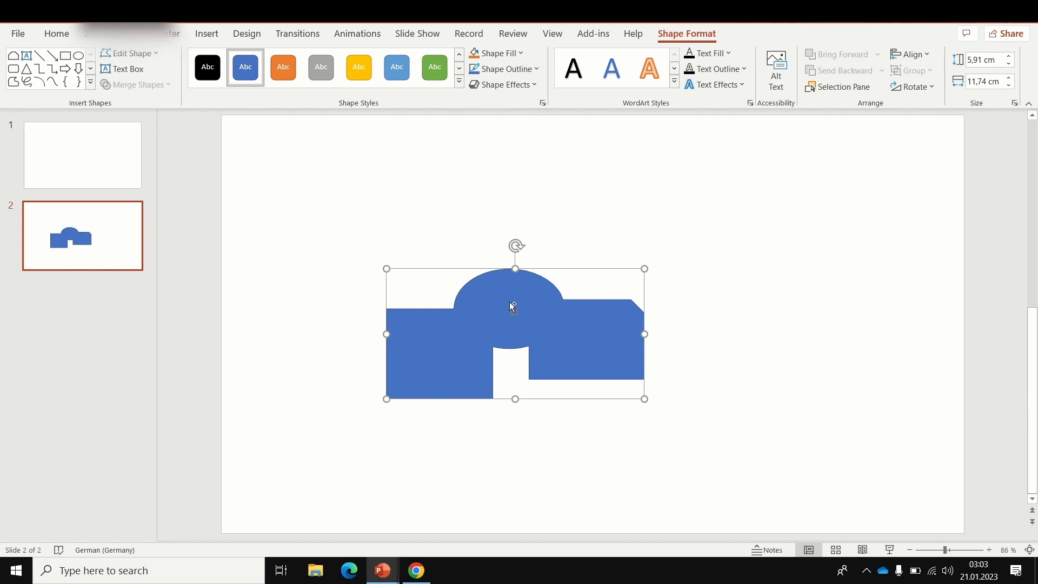
key(ctrl+z)
key(ctrl+z)
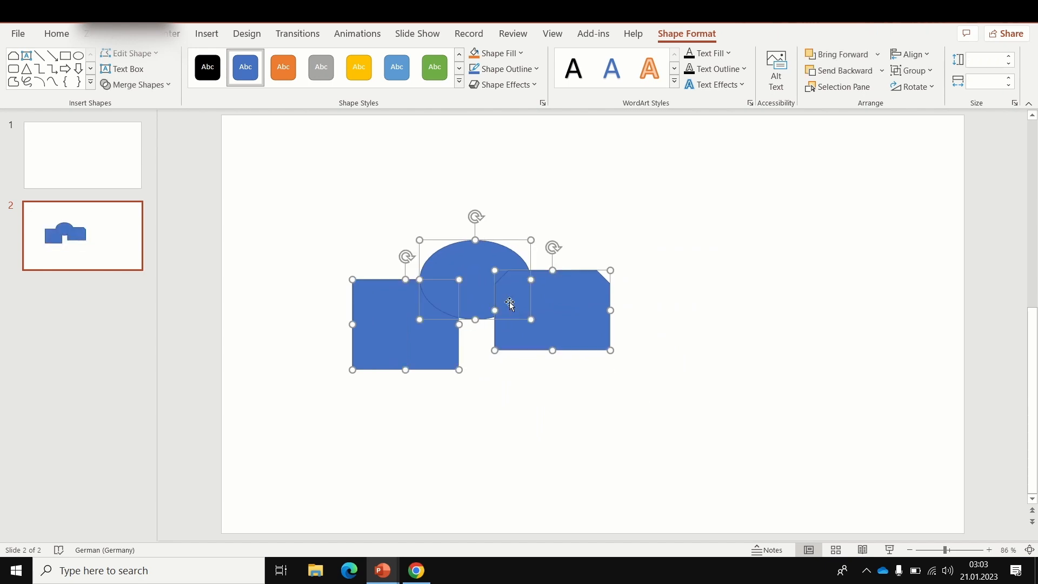
Step: Merge the three selected shapes with Combine and undo the operation
click(165, 86)
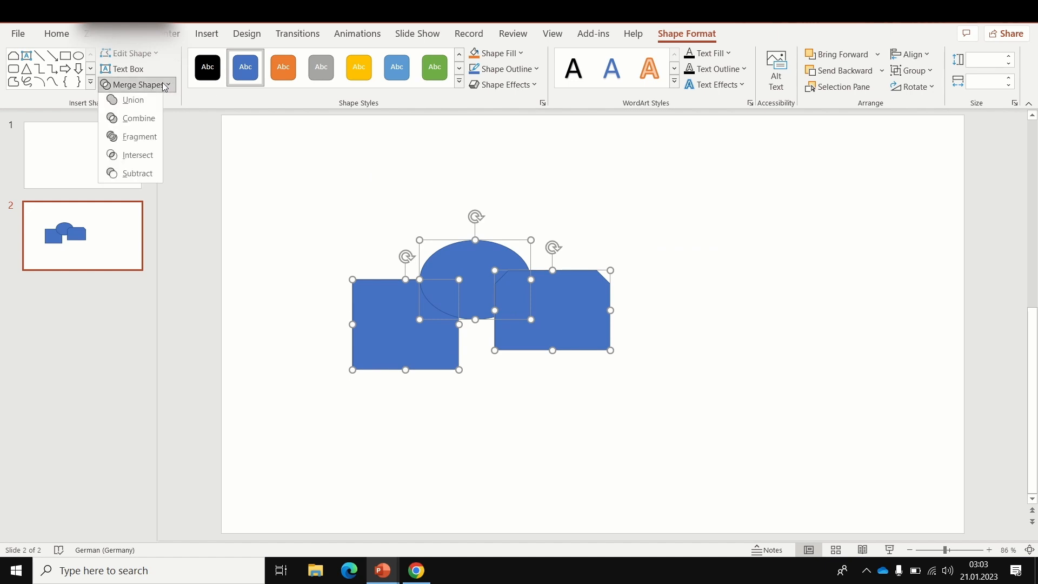
click(142, 121)
drag(480, 333, 476, 312)
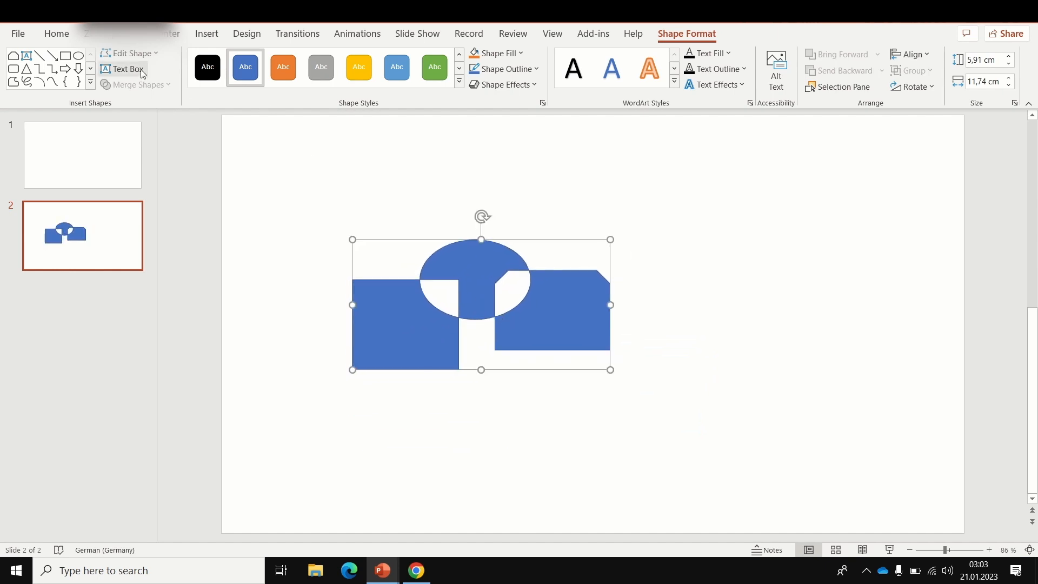
key(ctrl+z)
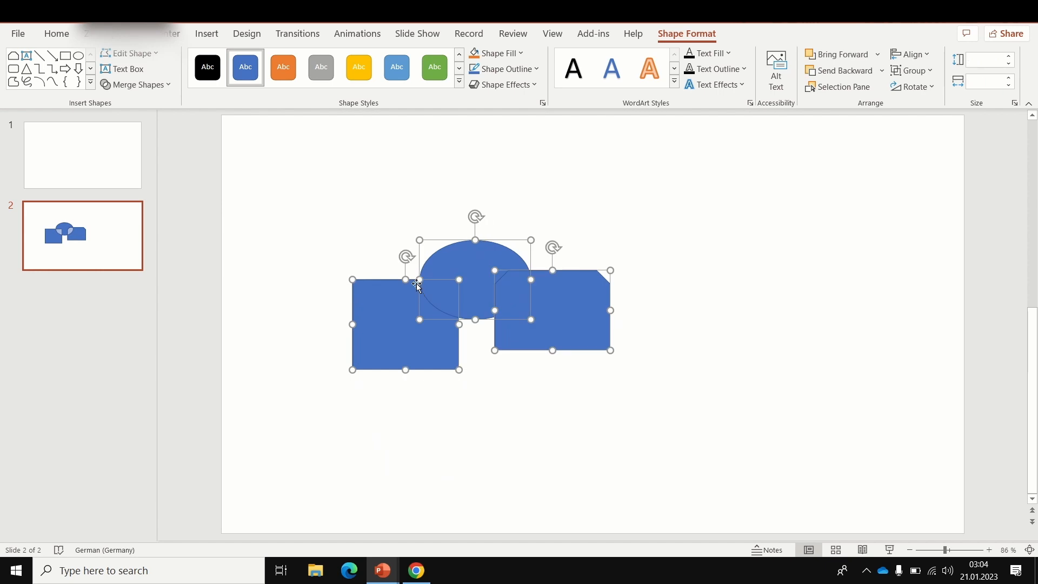
Step: Split the three overlapping shapes into separate pieces with Fragment and deselect them
click(137, 85)
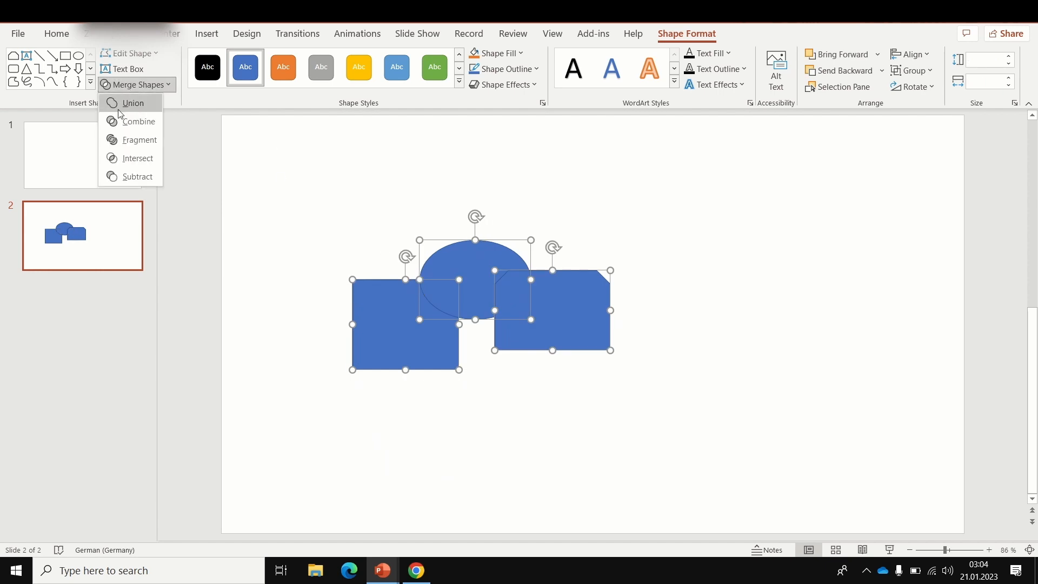
click(130, 140)
click(503, 428)
Step: Move the fragmented pieces of the rectangles and oval apart so that each one stands alone
drag(573, 310, 716, 339)
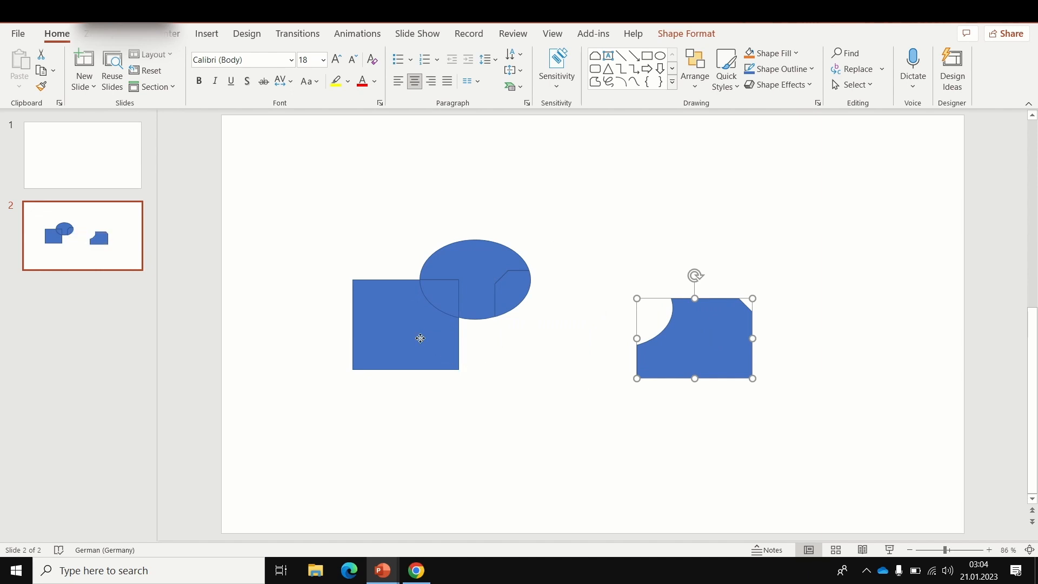
drag(420, 338, 385, 383)
drag(514, 298, 567, 309)
drag(444, 300, 426, 325)
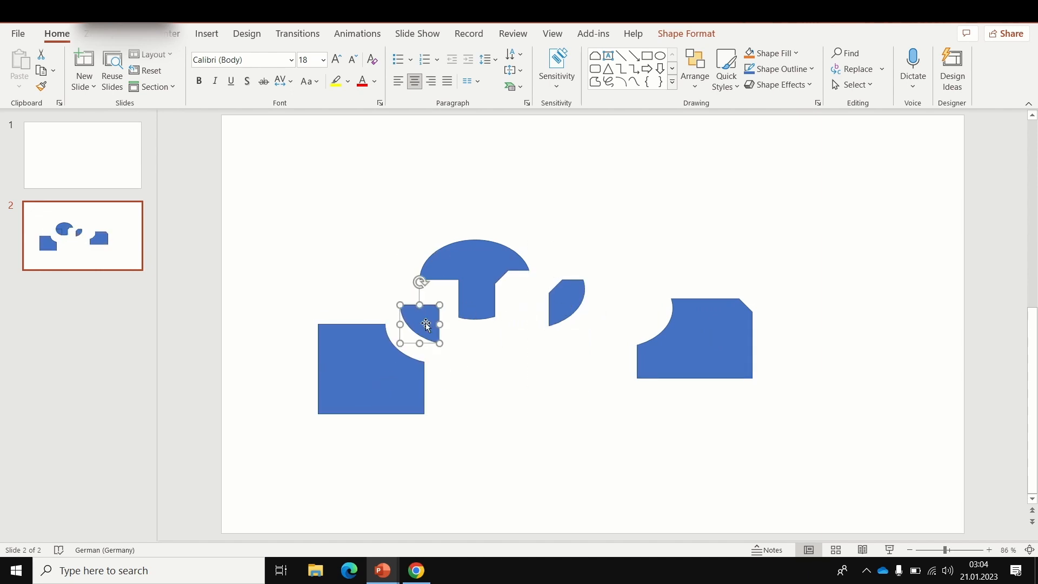
drag(472, 297, 478, 281)
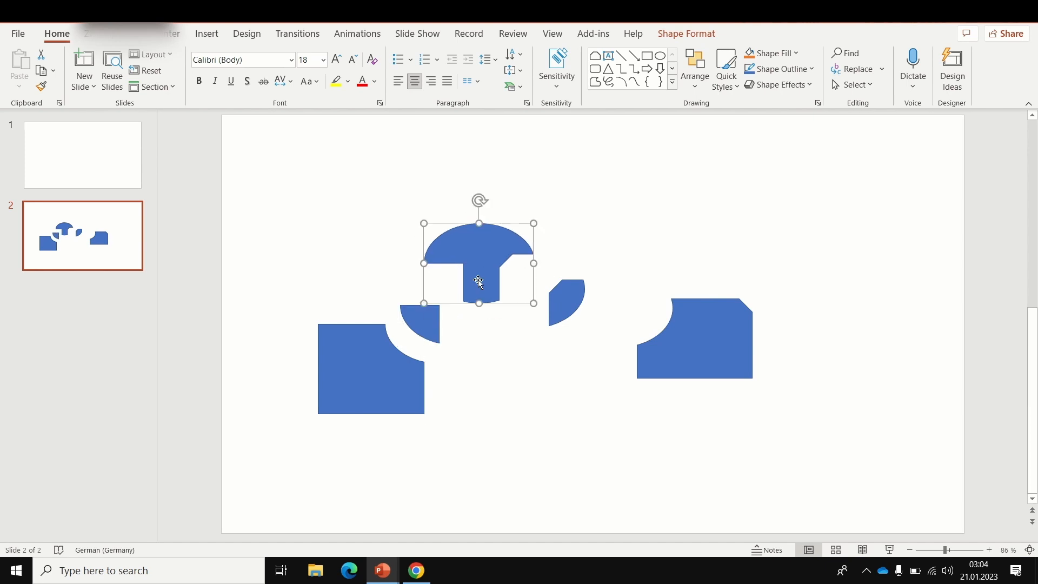
click(522, 437)
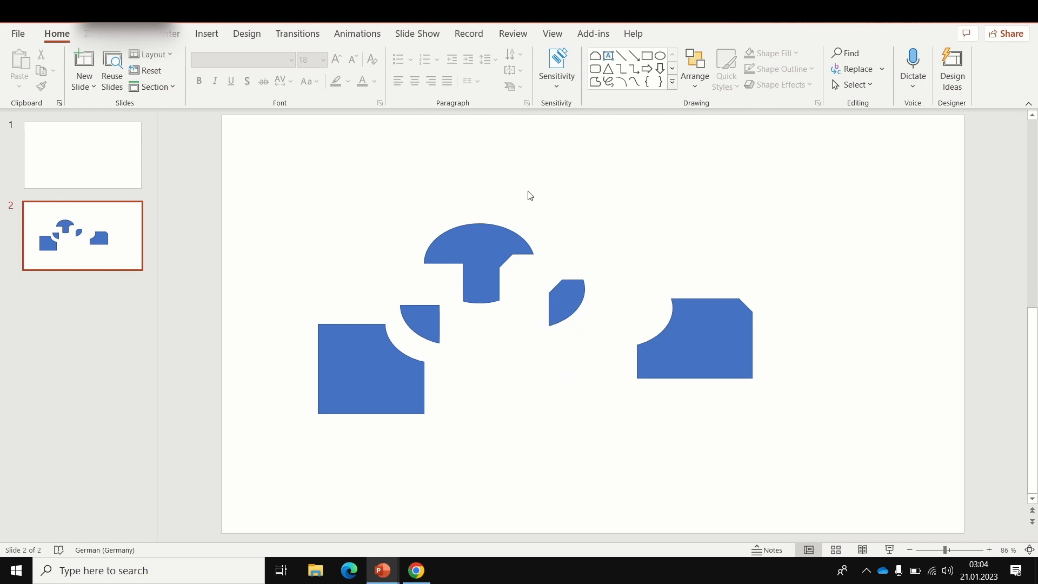
Step: Undo all the piece moves and the Fragment operation to restore the three original shapes
key(ctrl+z)
key(ctrl+z)
key(ctrl+z)
key(ctrl+z)
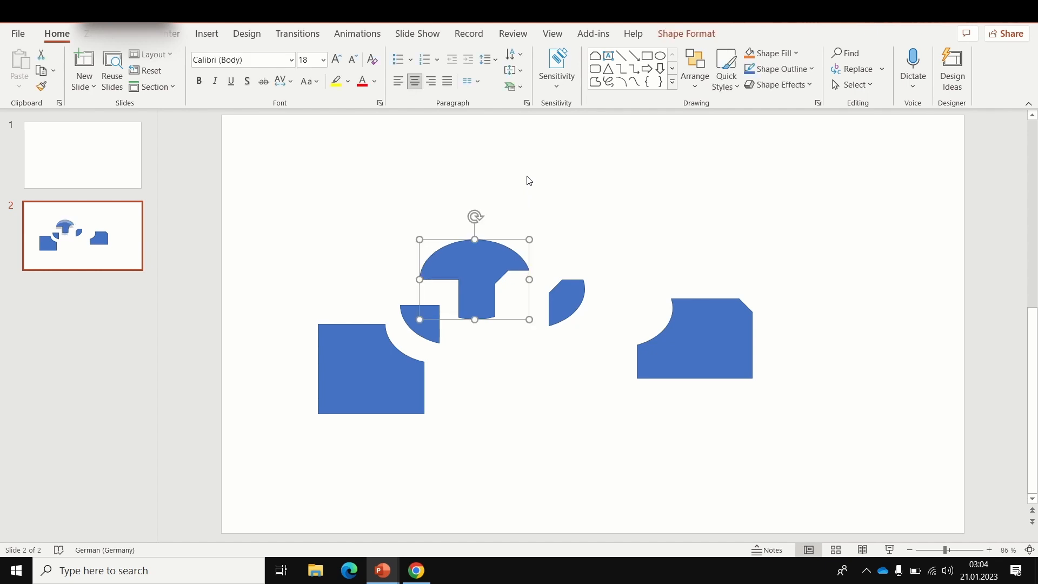
key(ctrl+z)
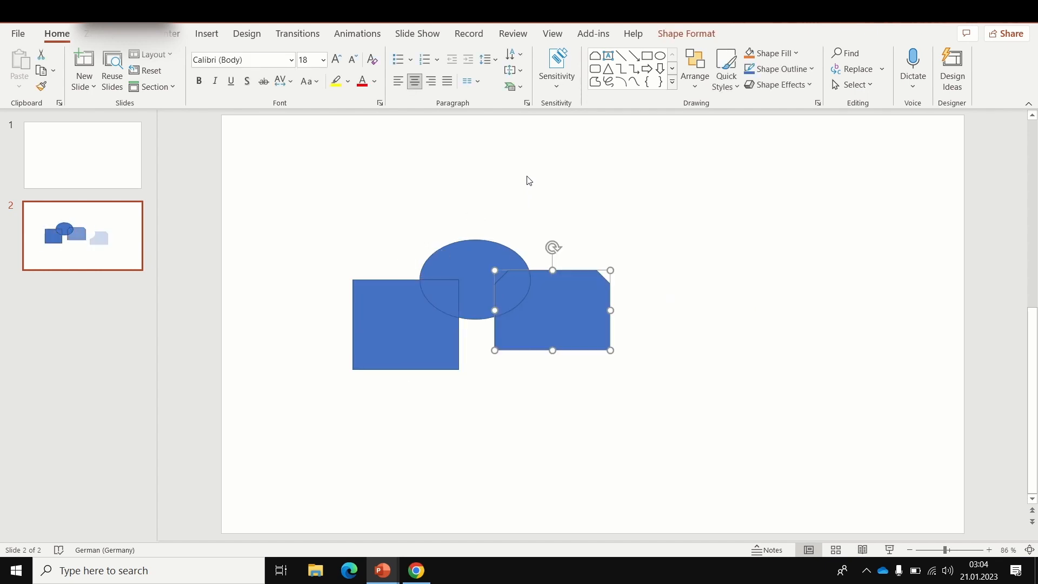
key(ctrl+z)
Step: Move the snipped rectangle over both the oval and the square, and merge all three shapes with Intersect
drag(520, 315, 462, 325)
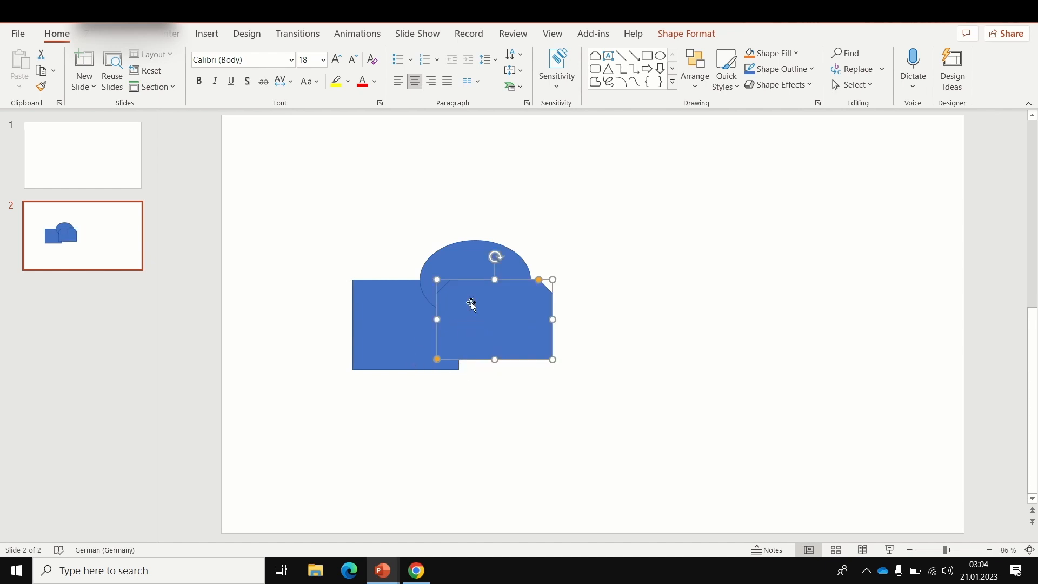
ctrl+click(474, 250)
ctrl+click(386, 315)
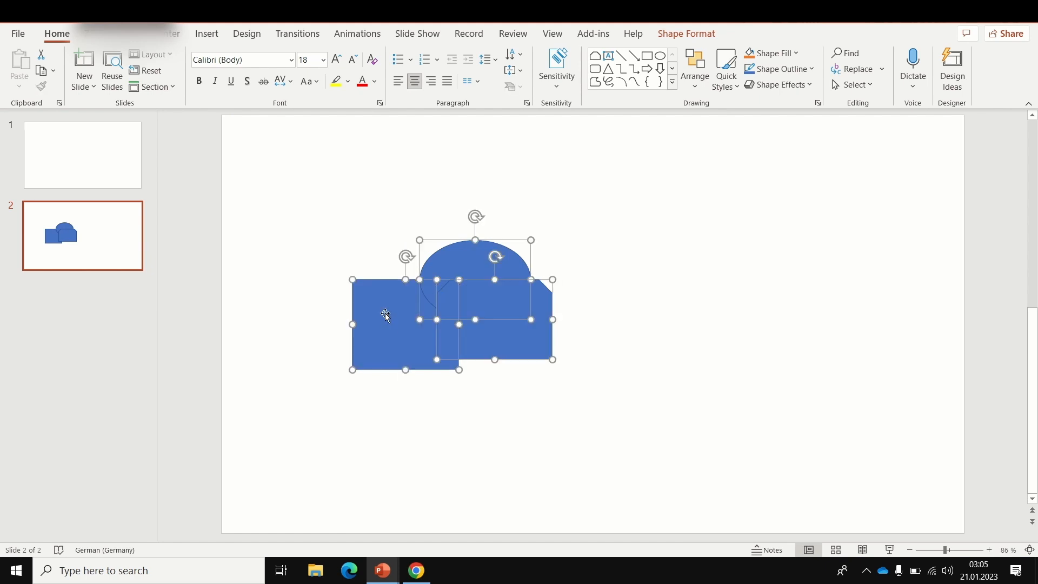
click(683, 37)
click(133, 84)
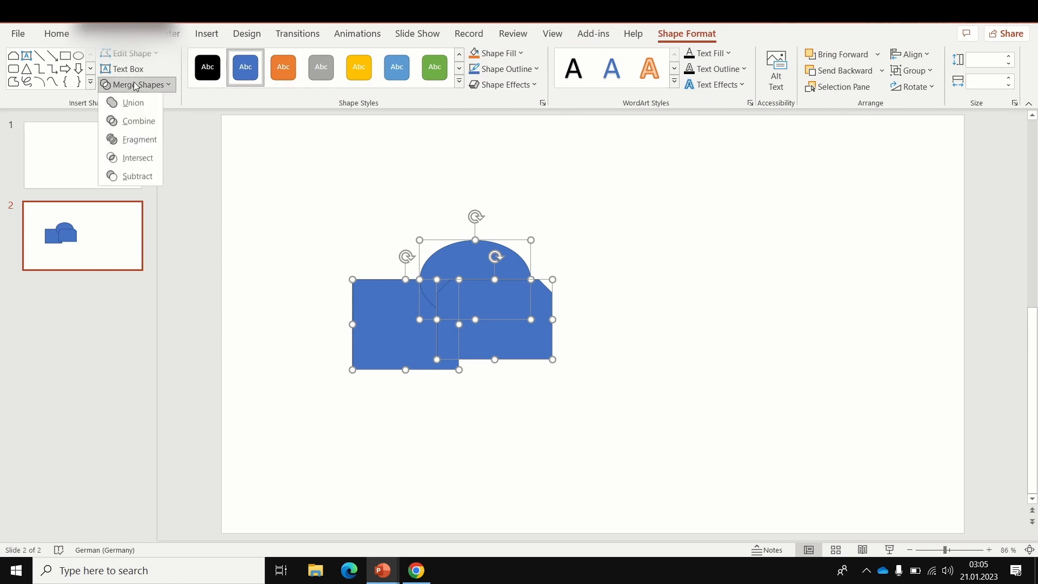
click(135, 158)
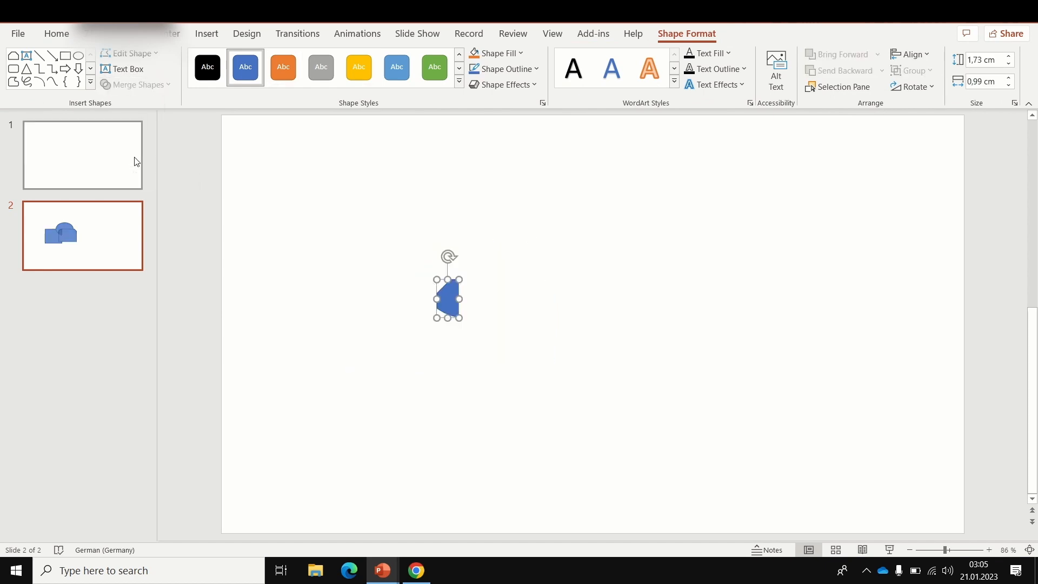
click(318, 320)
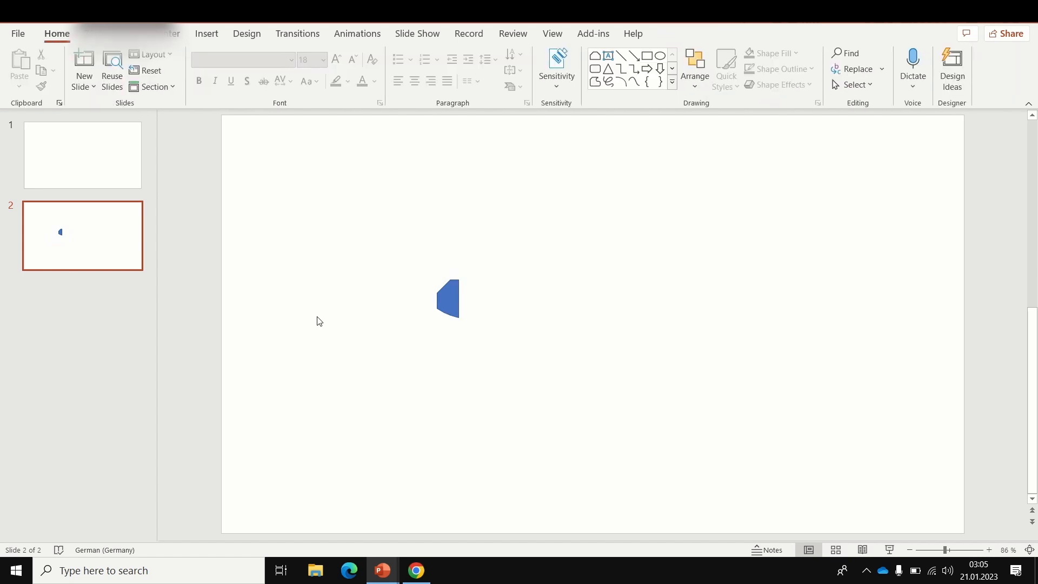
Step: Undo the Intersect operation and deselect the three shapes
key(ctrl+z)
click(137, 85)
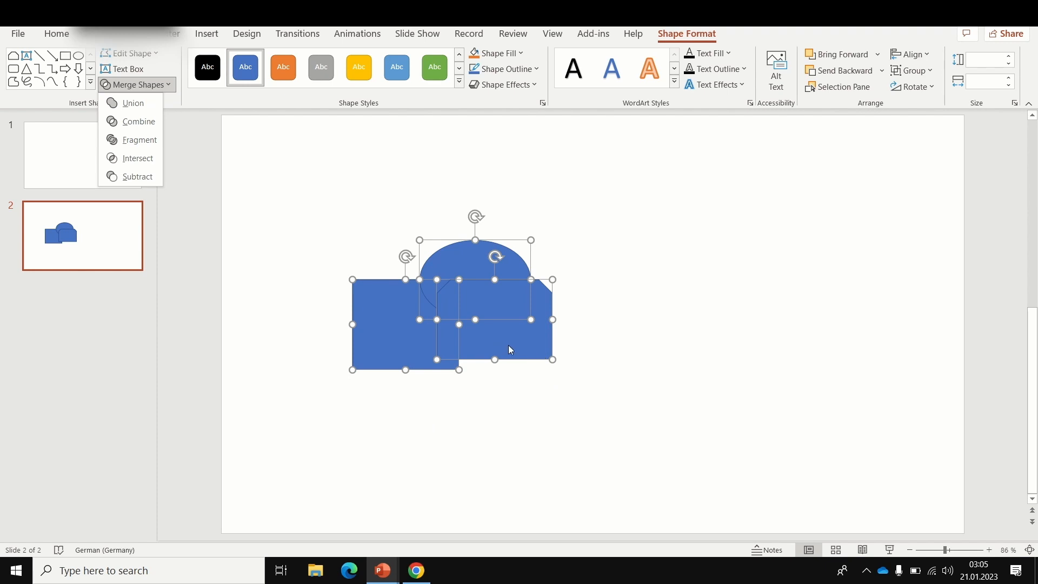
click(539, 405)
click(539, 405)
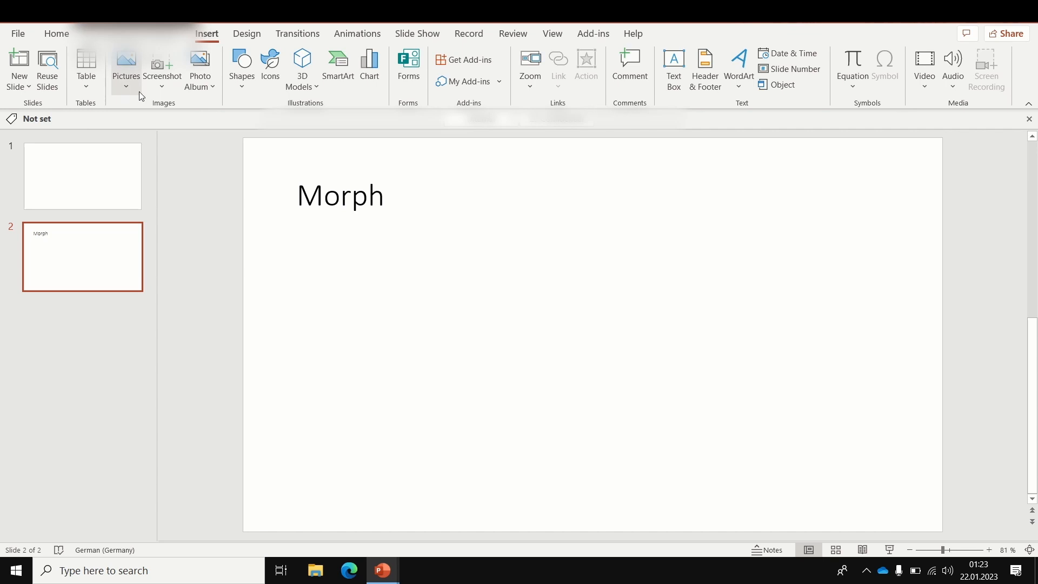
Step: Draw a wide rectangle below the "Morph" title on slide 2
click(241, 81)
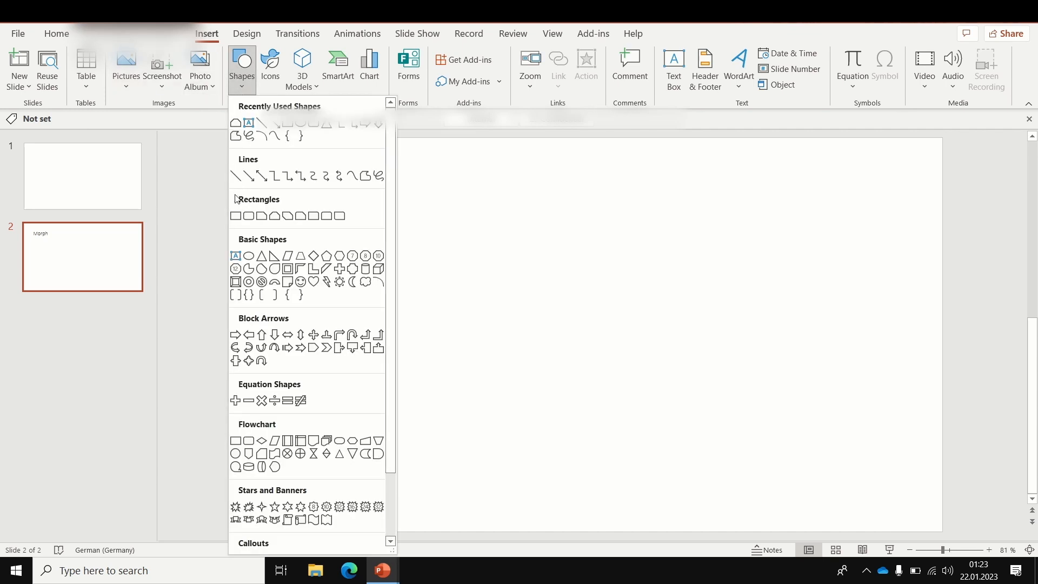
click(236, 216)
mouse_move(330, 296)
mouse_down()
mouse_move(440, 366)
mouse_move(495, 380)
mouse_up()
click(484, 398)
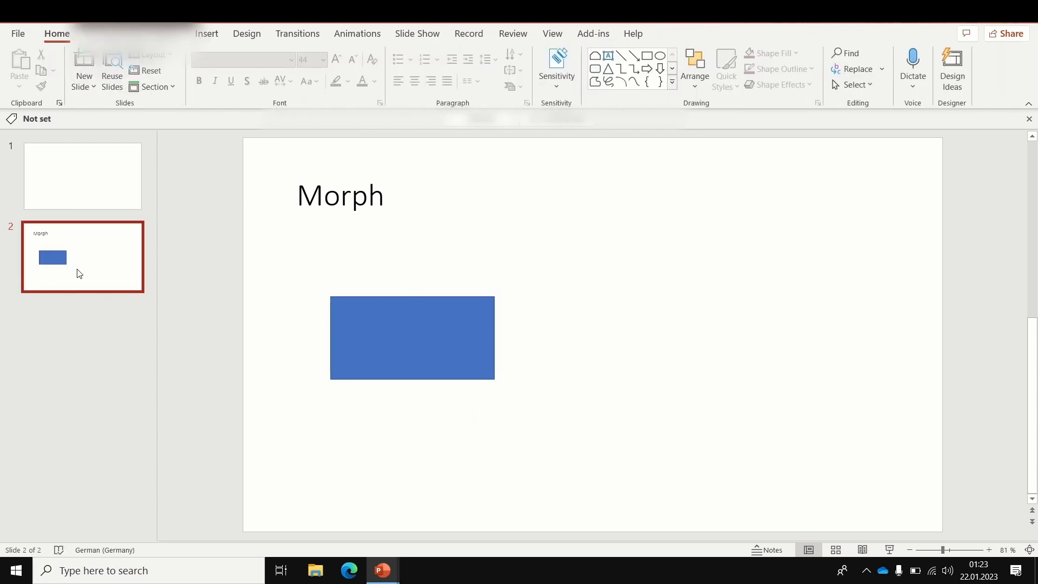
Step: Duplicate slide 2, then move the rectangle on the copy to the slide's right side and enlarge it
right_click(112, 270)
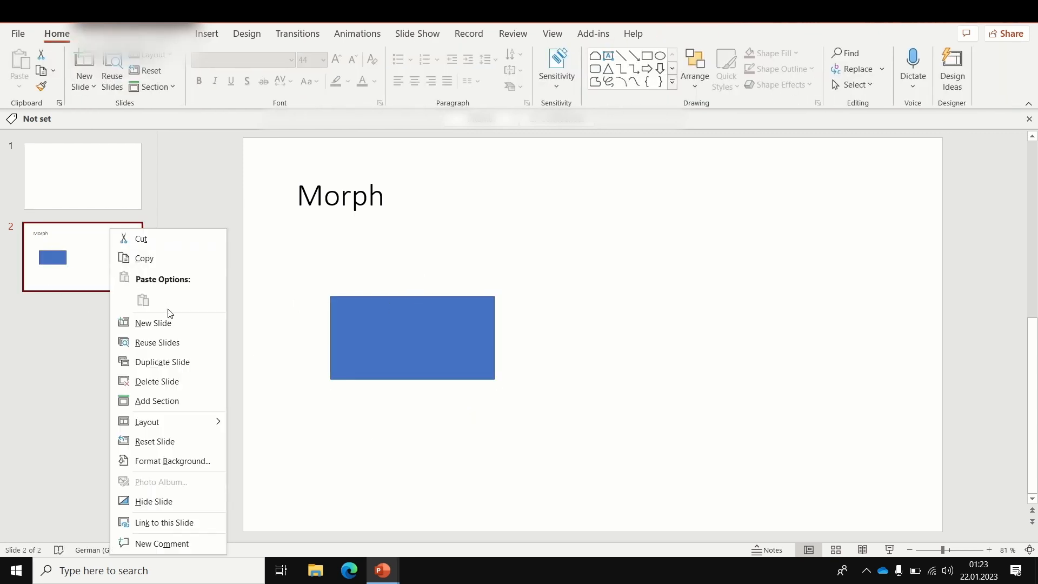
click(180, 362)
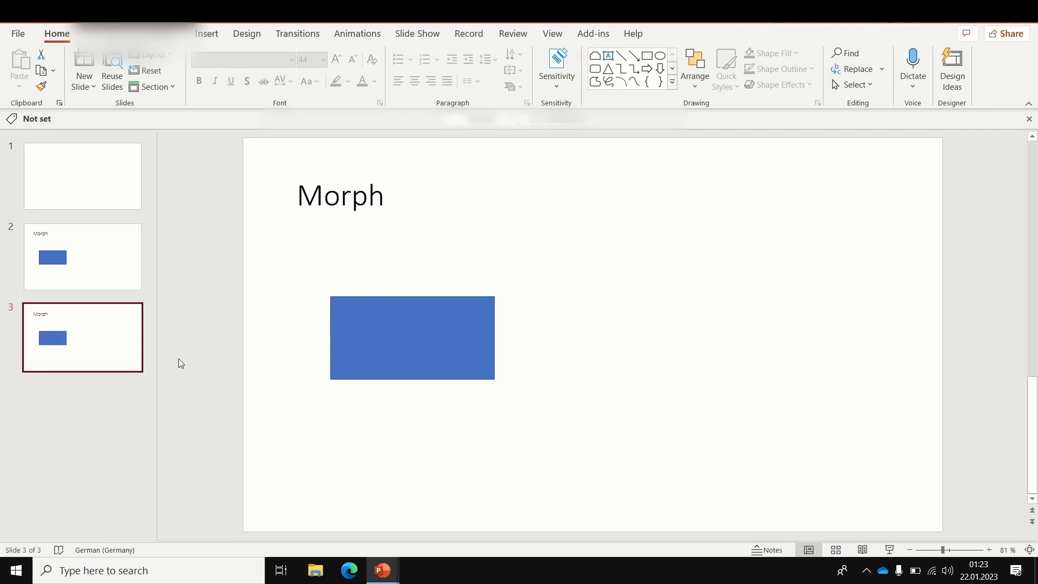
click(438, 350)
drag(422, 358, 819, 355)
drag(718, 280, 732, 345)
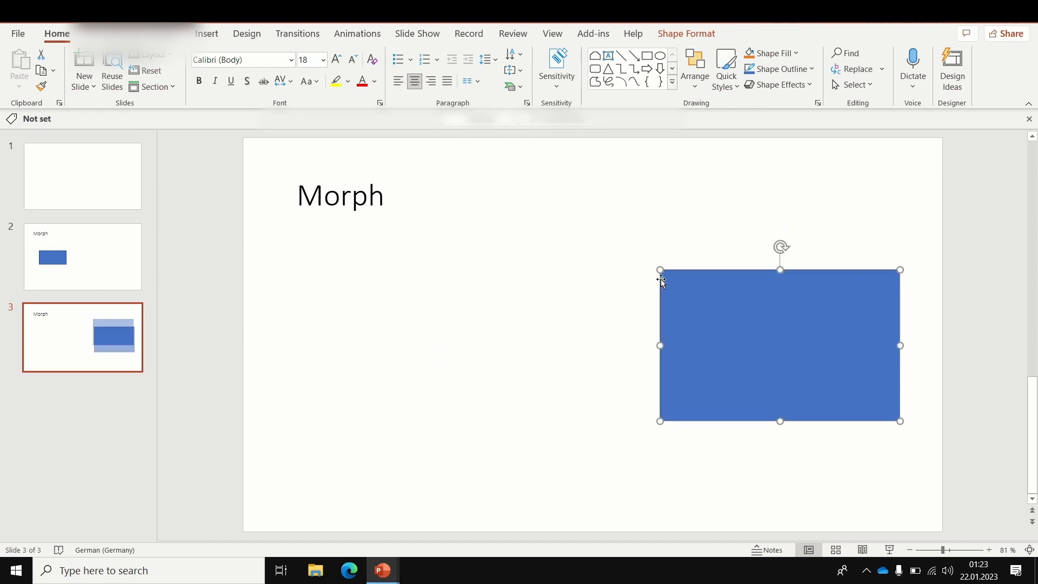
drag(659, 270, 635, 248)
click(576, 335)
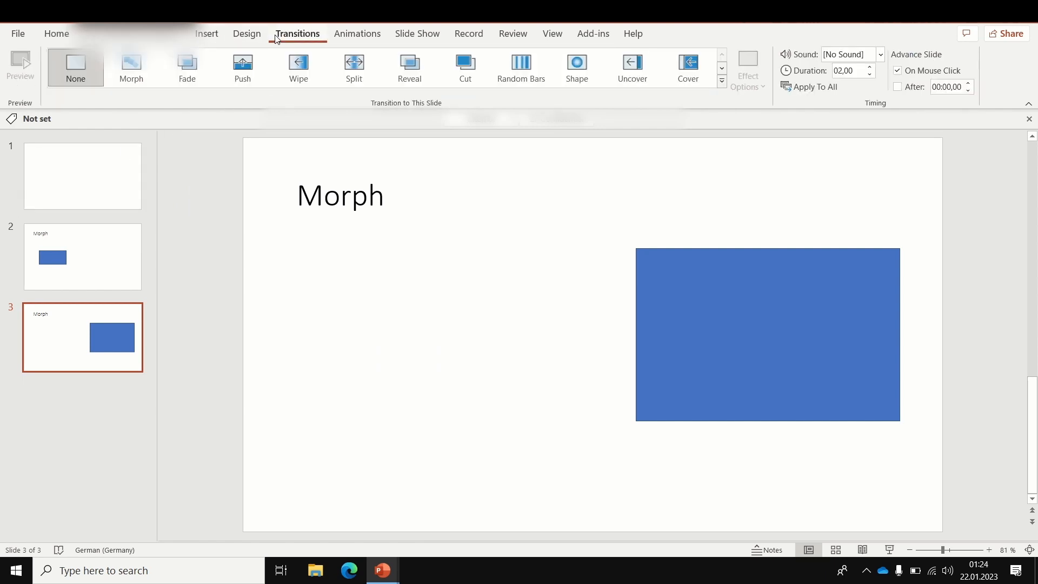
Step: Apply the Morph transition to slide 3 and play the slide show from slide 2 through slide 3, then exit it
click(132, 75)
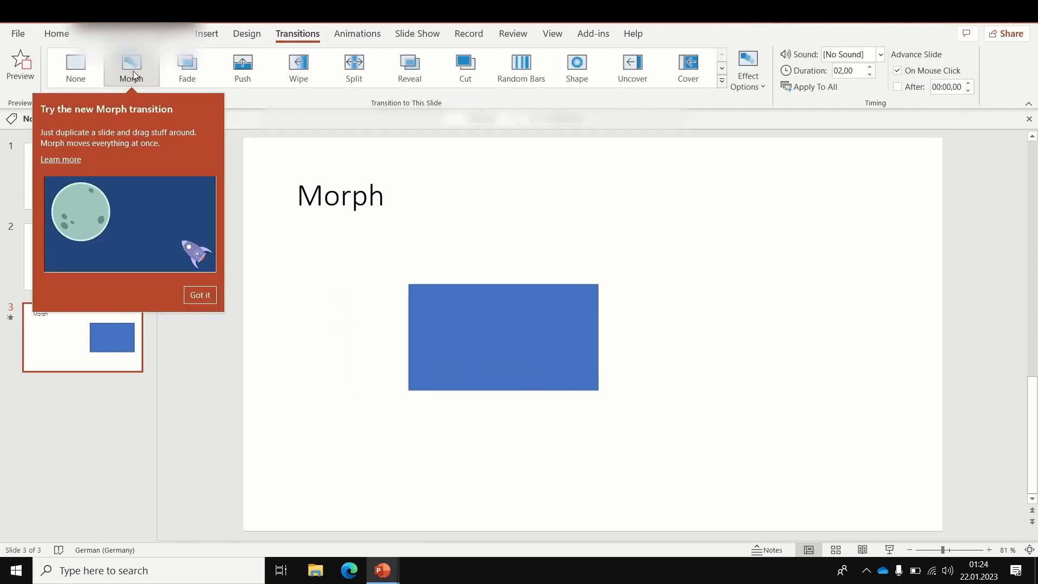
click(200, 295)
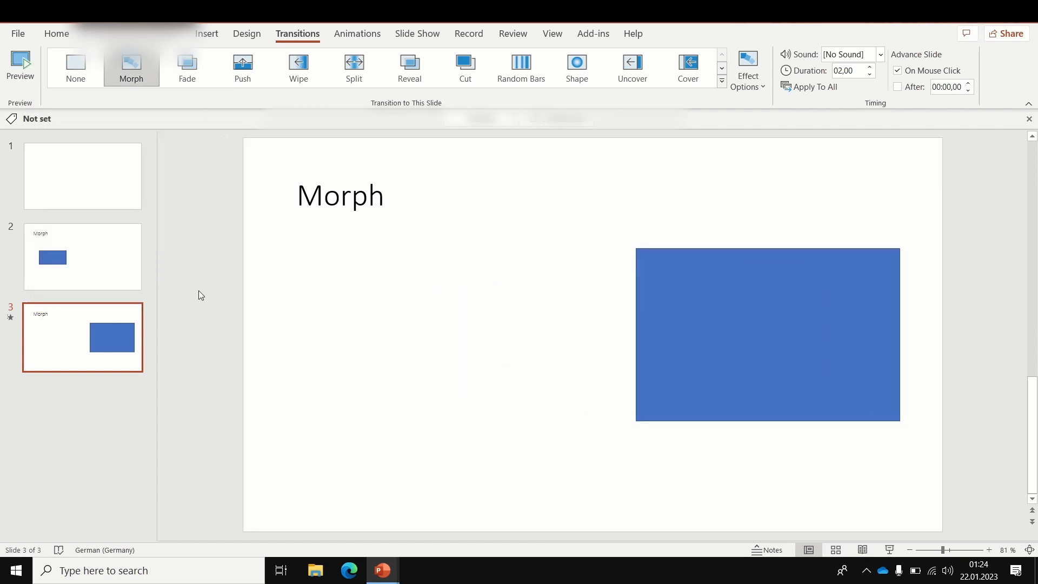
click(118, 260)
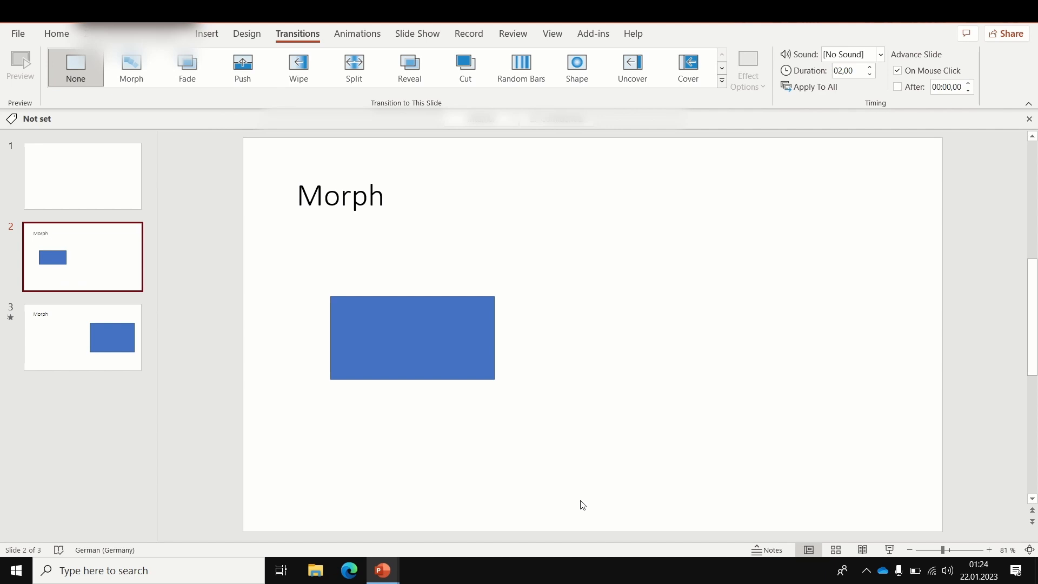
click(889, 551)
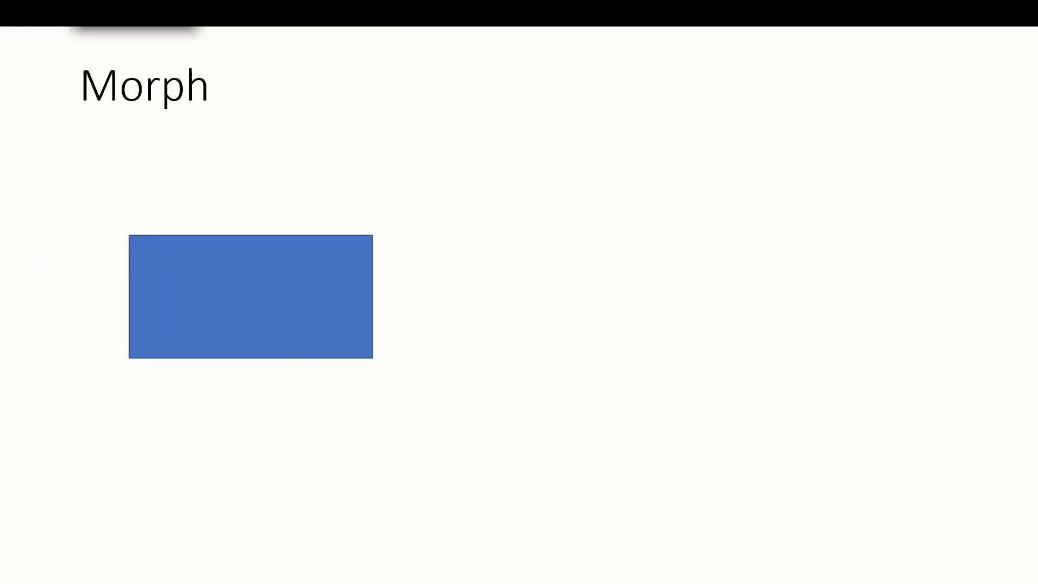
key(Right)
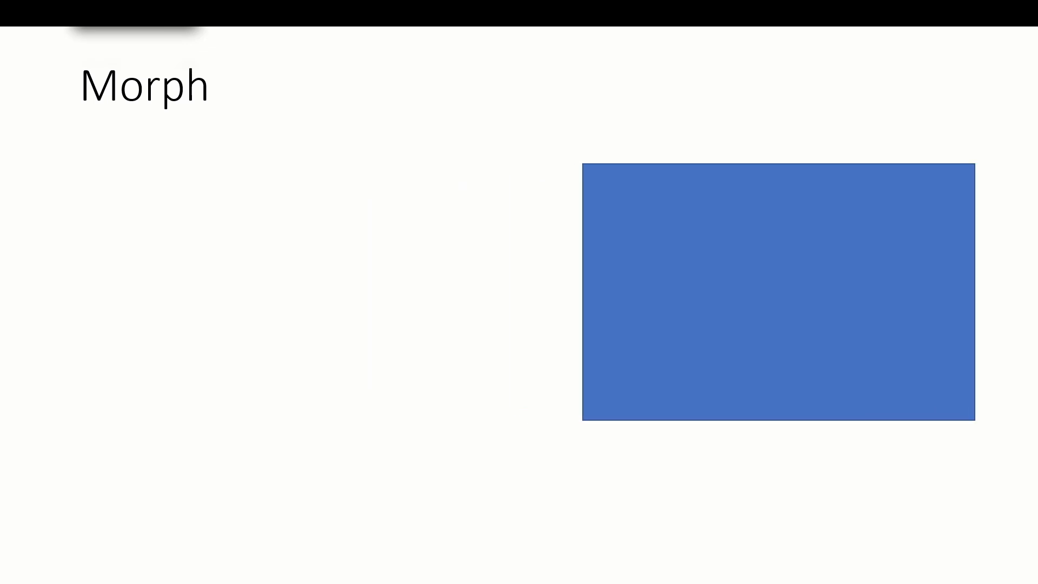
key(Escape)
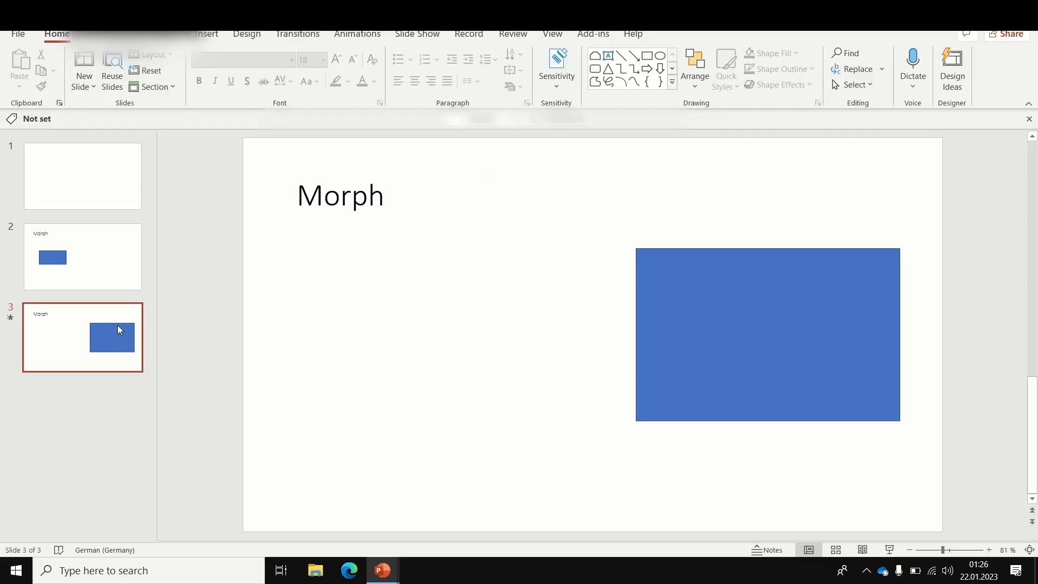
Step: Add a slide 4 titled "Advanced Morph" and delete its empty content placeholder
click(91, 75)
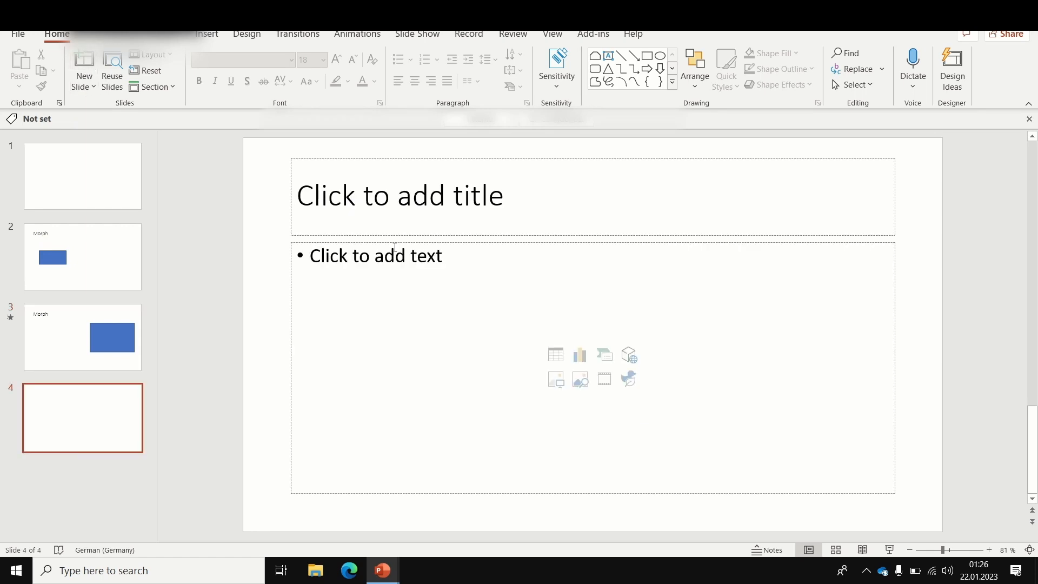
click(430, 213)
text(Ad)
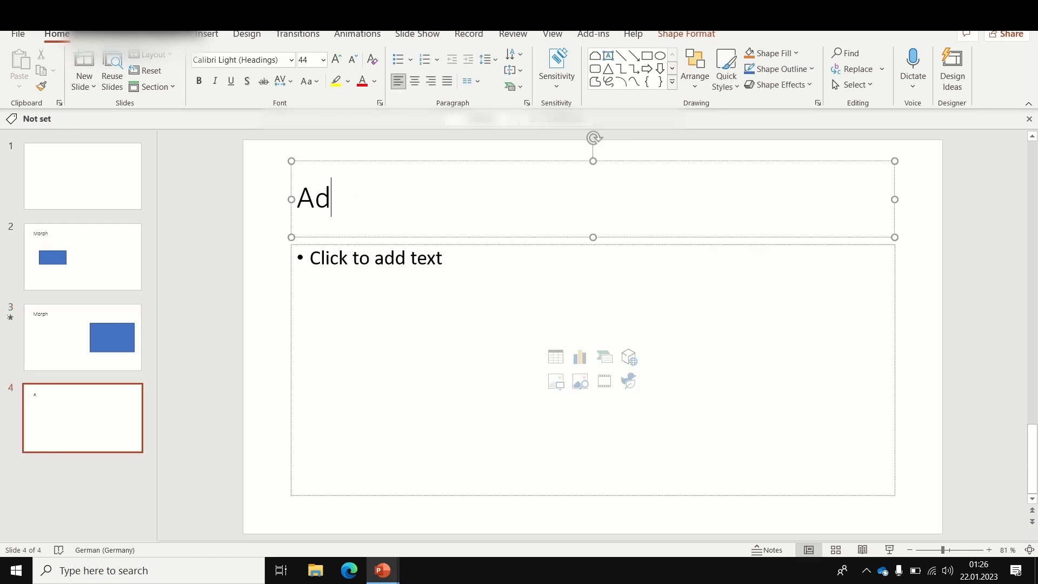
text(vanced Morph)
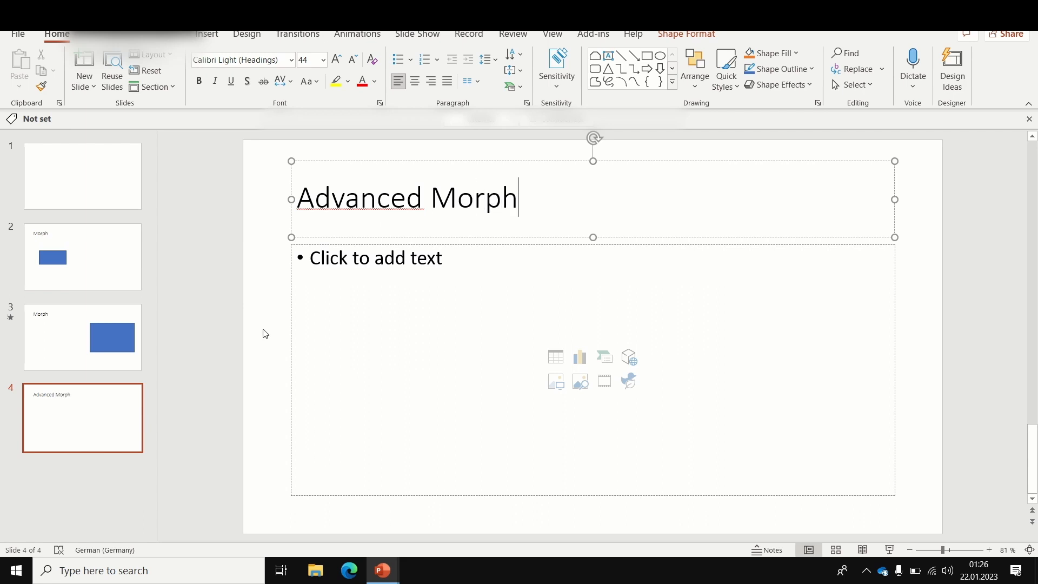
click(290, 329)
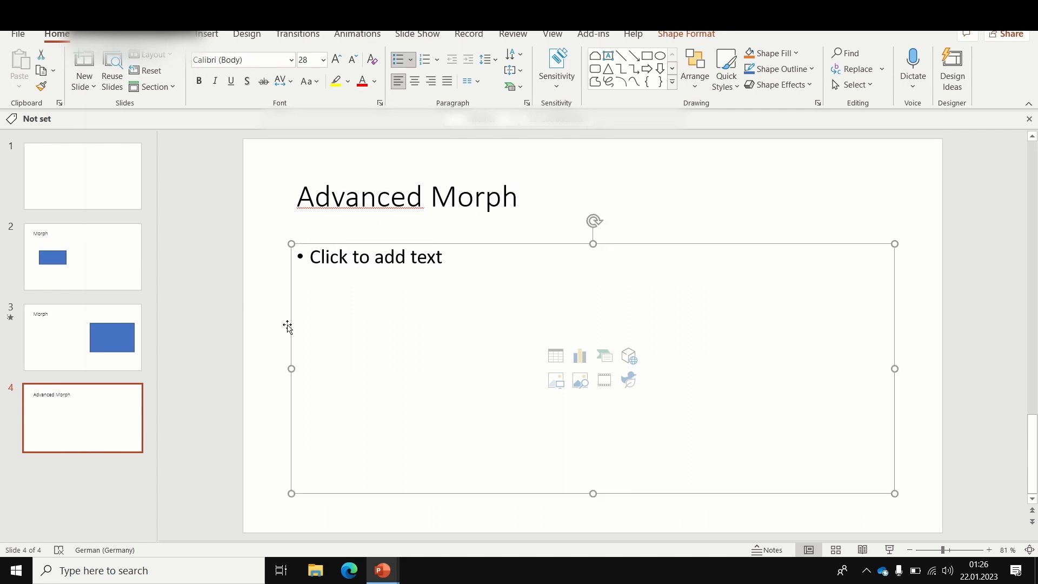
key(Delete)
click(132, 417)
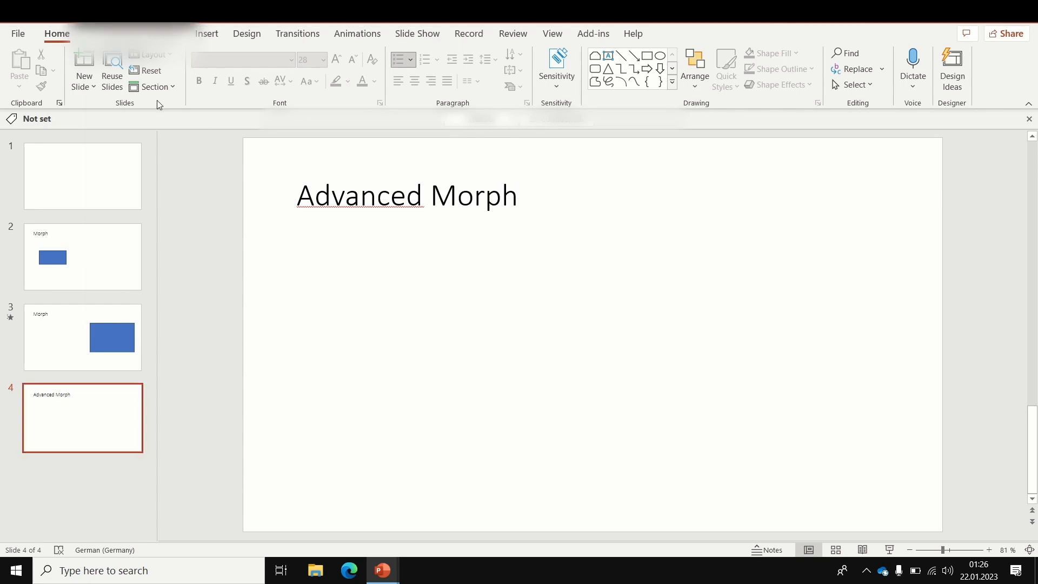
Step: Draw a Partial Circle shape about 6.7 cm by 6.7 cm below the "Advanced Morph" title and shift it slightly up and left
click(208, 35)
click(243, 75)
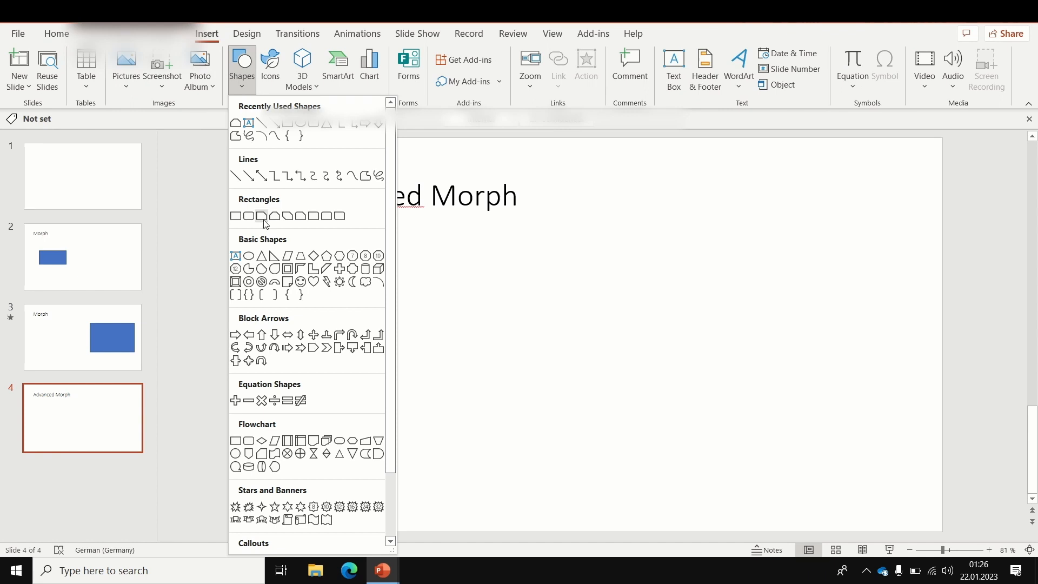
click(248, 269)
drag(371, 317, 510, 451)
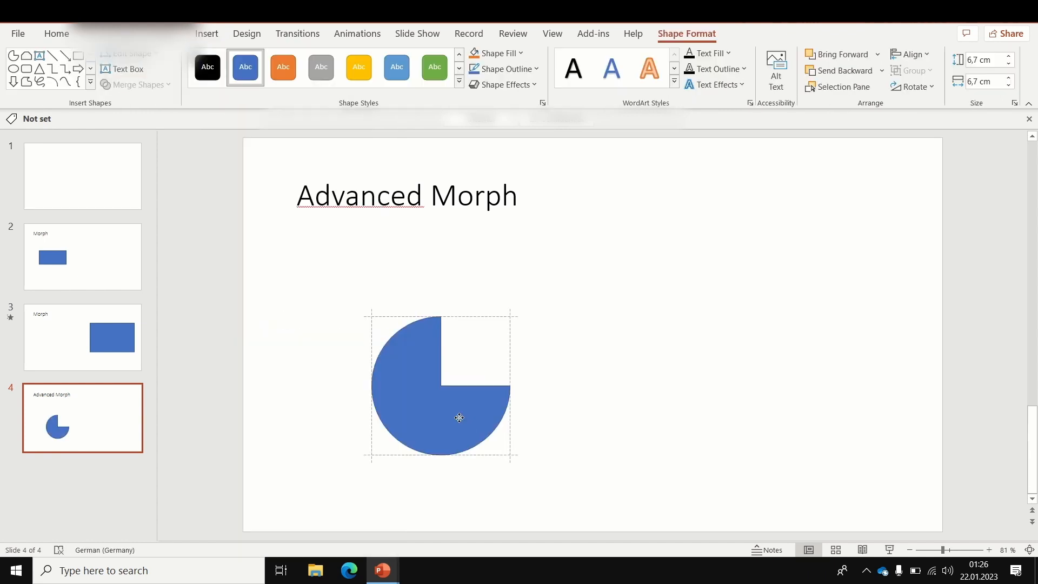
drag(468, 424, 451, 411)
click(553, 391)
Step: Apply the Morph transition to slide 4
click(118, 352)
key(Down)
click(207, 33)
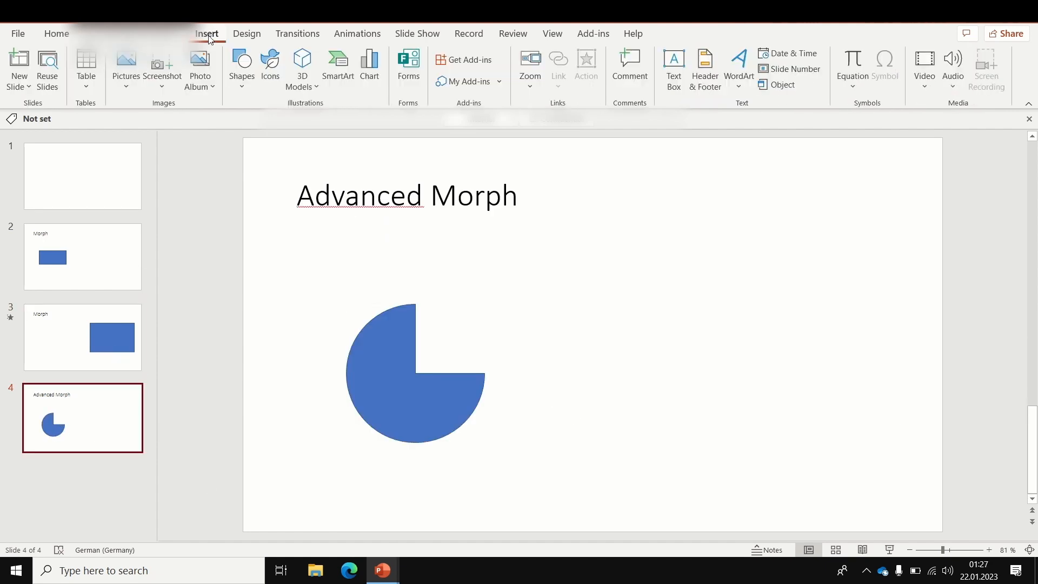
click(297, 33)
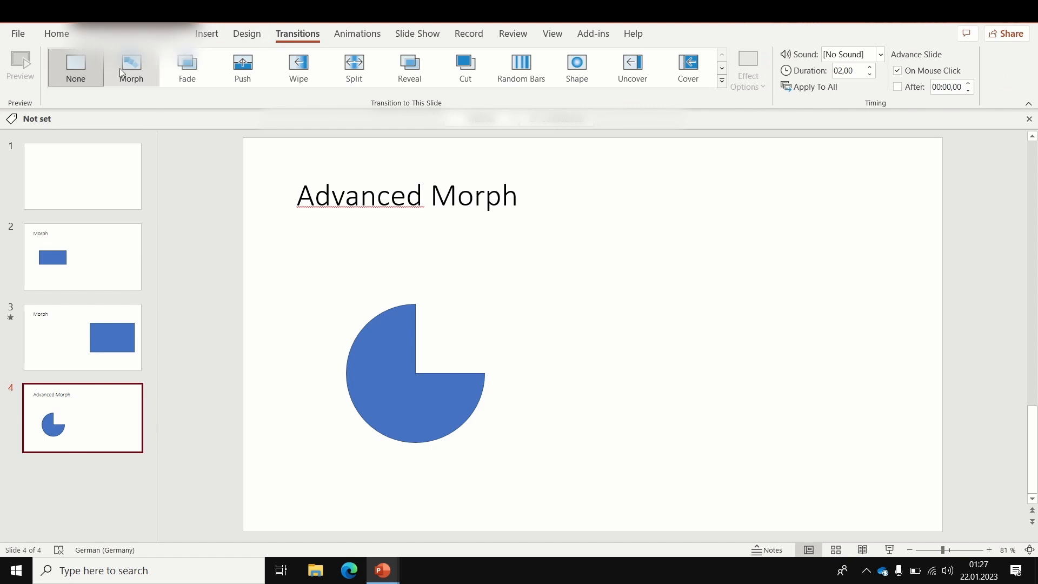
click(123, 67)
Step: Play the slide show from slide 3 to slide 4 to check the rectangle-to-pie transition, and exit it
click(85, 327)
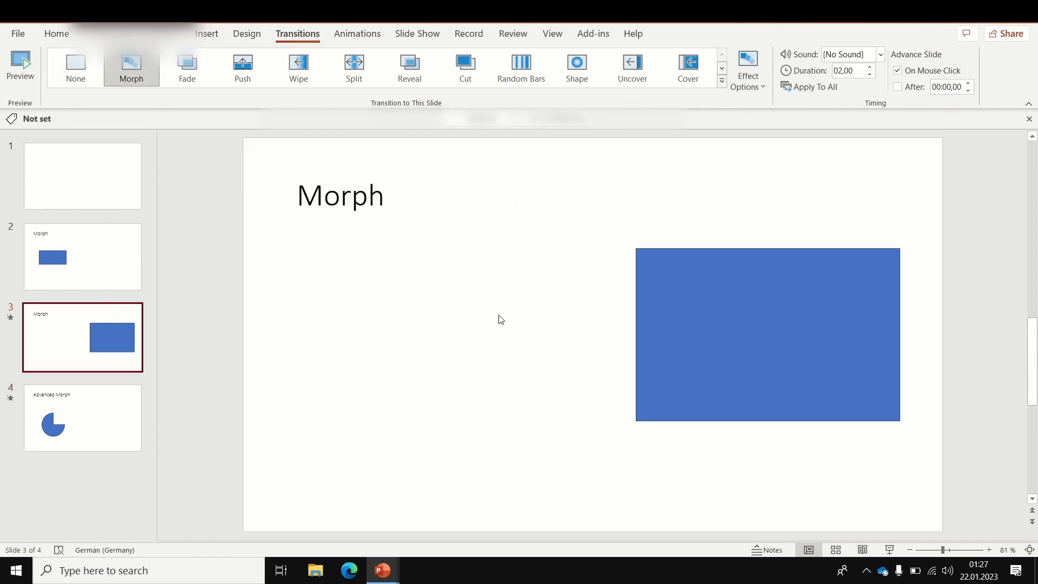
click(890, 550)
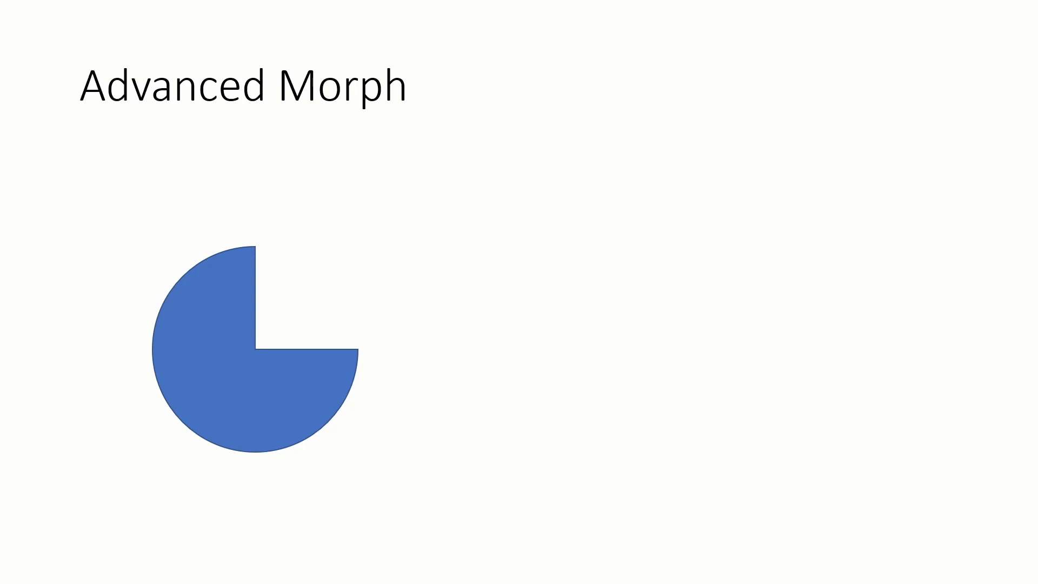
key(Escape)
Step: Show the Selection Pane and rename the partial circle on slide 4 as "!!pie"
click(59, 34)
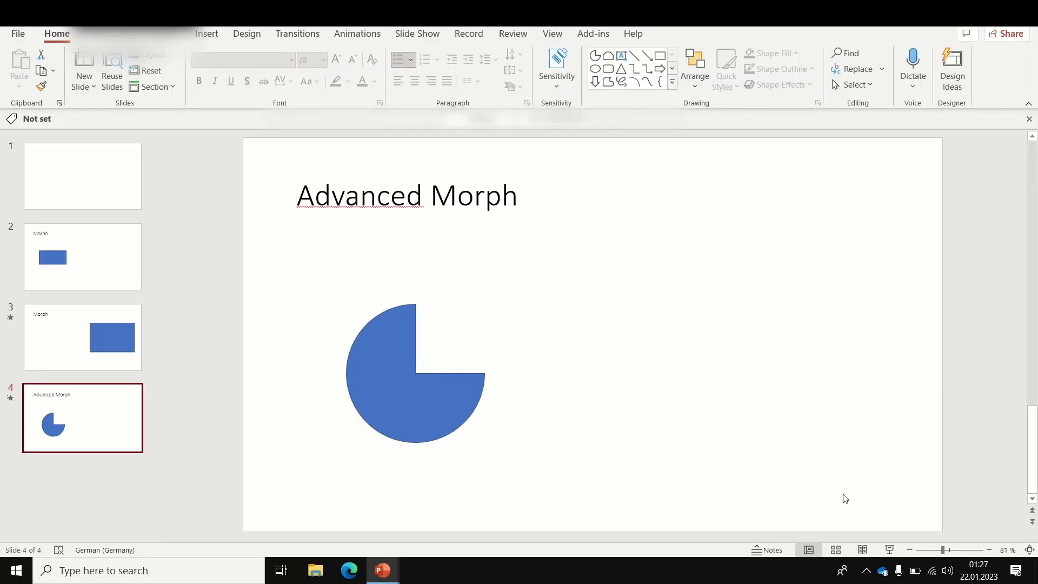
click(437, 400)
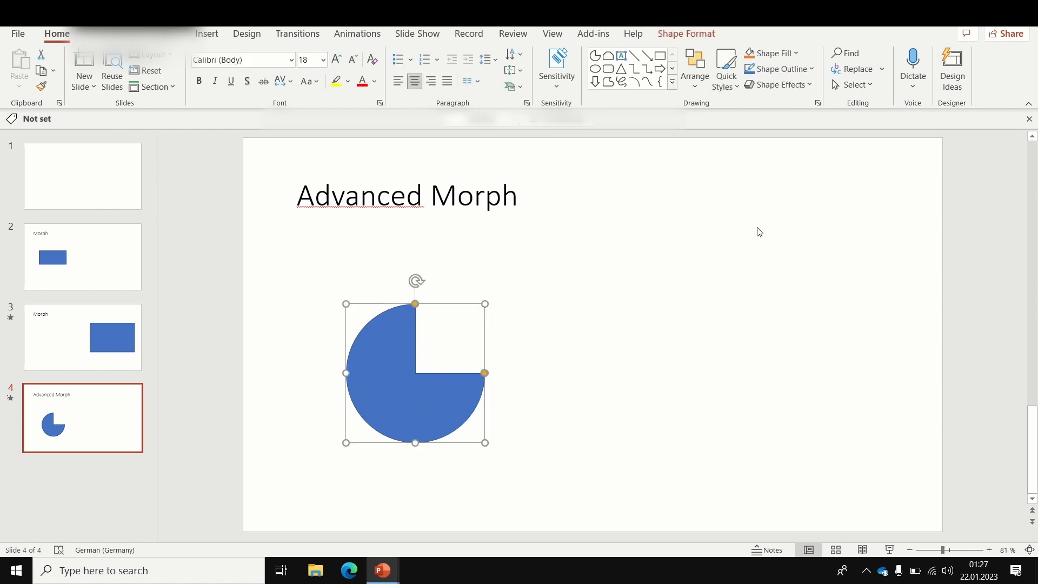
click(864, 86)
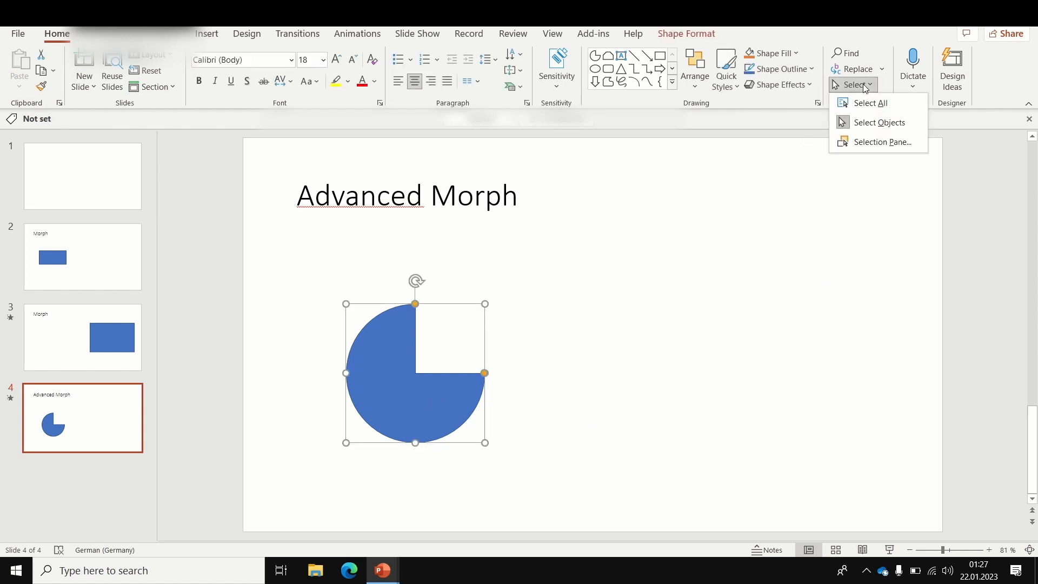
click(881, 142)
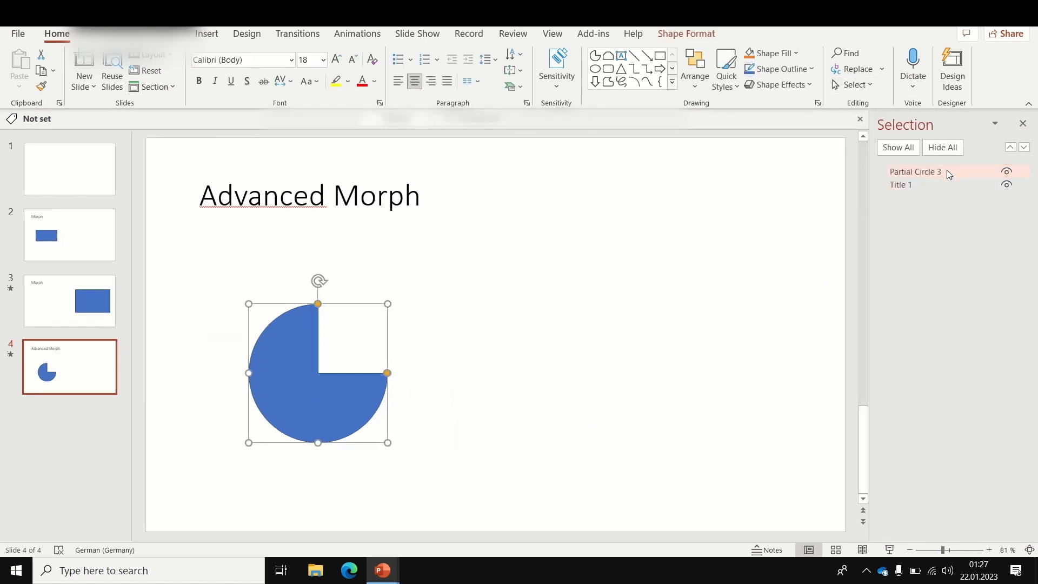
double_click(943, 172)
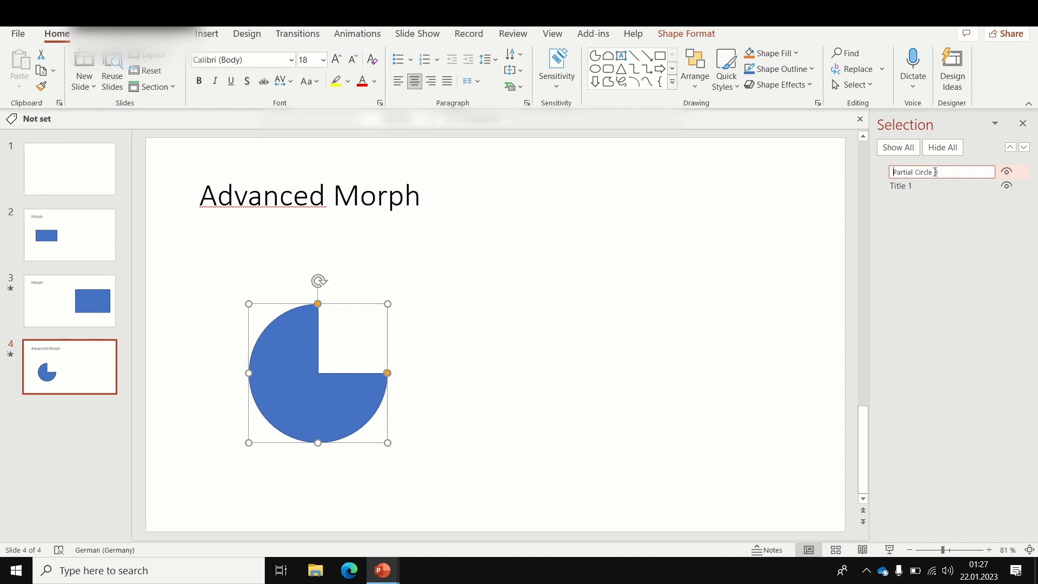
key(ctrl+a)
key(BackSpace)
key(BackSpace)
key(BackSpace)
text(!!pie)
click(554, 358)
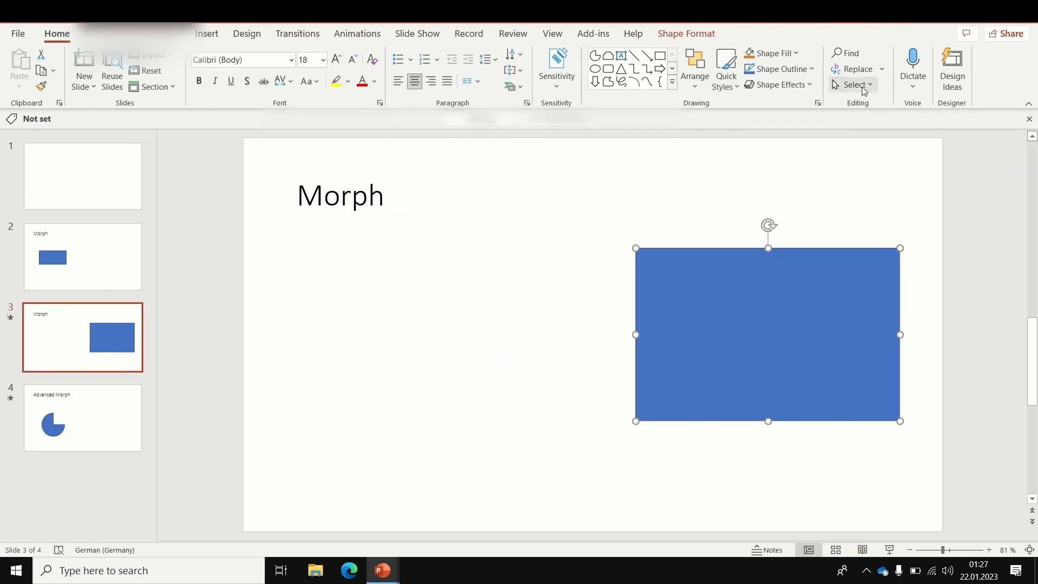
Step: Rename the large rectangle on slide 3 as "!!pie" in the Selection Pane
click(860, 85)
click(882, 142)
click(932, 173)
drag(933, 172, 820, 169)
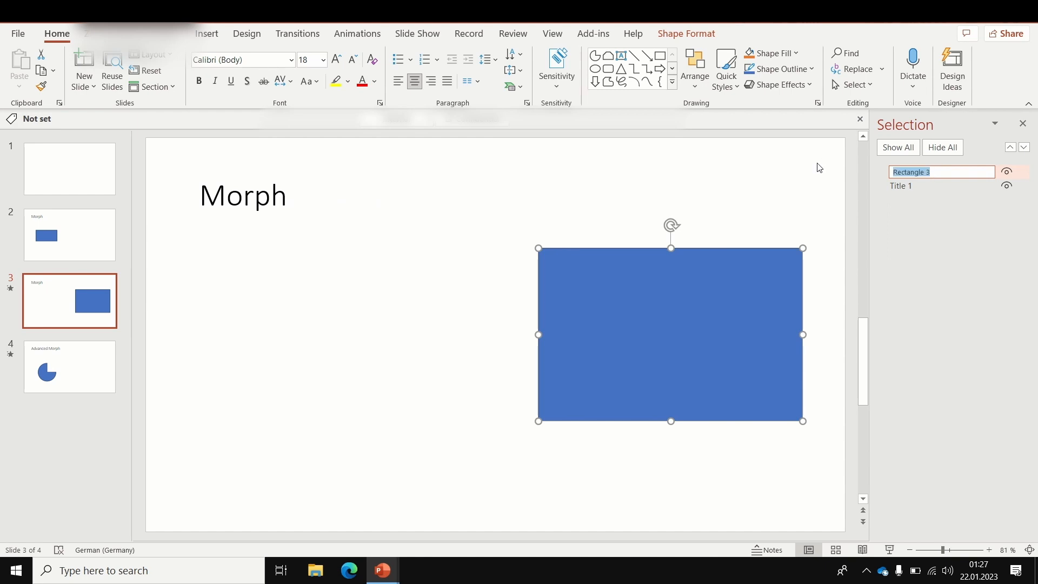
text(!!pie)
click(523, 338)
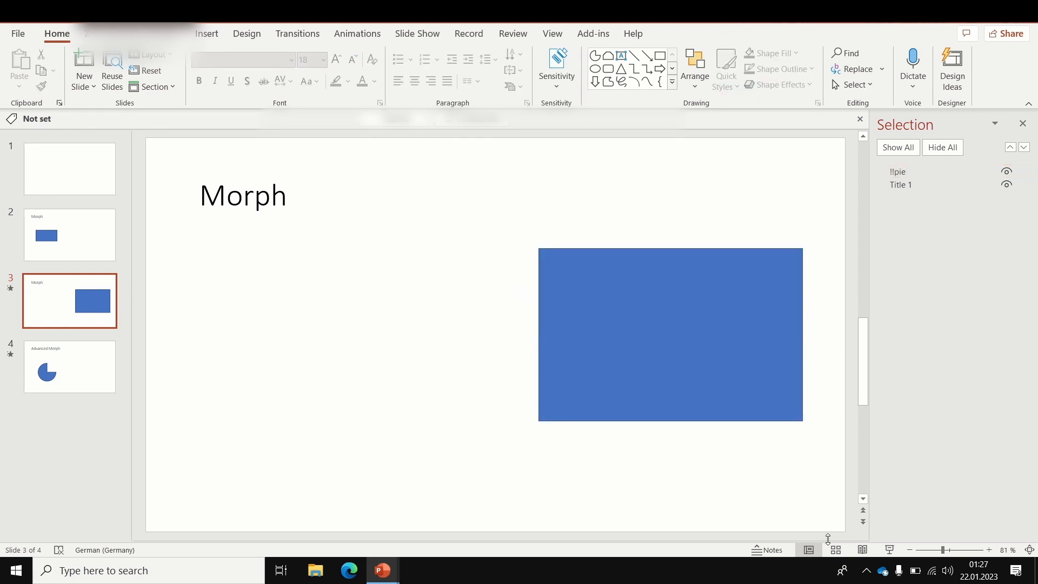
Step: Play the slide show from slide 3 to check the morph between the matching "!!pie" shapes
click(888, 553)
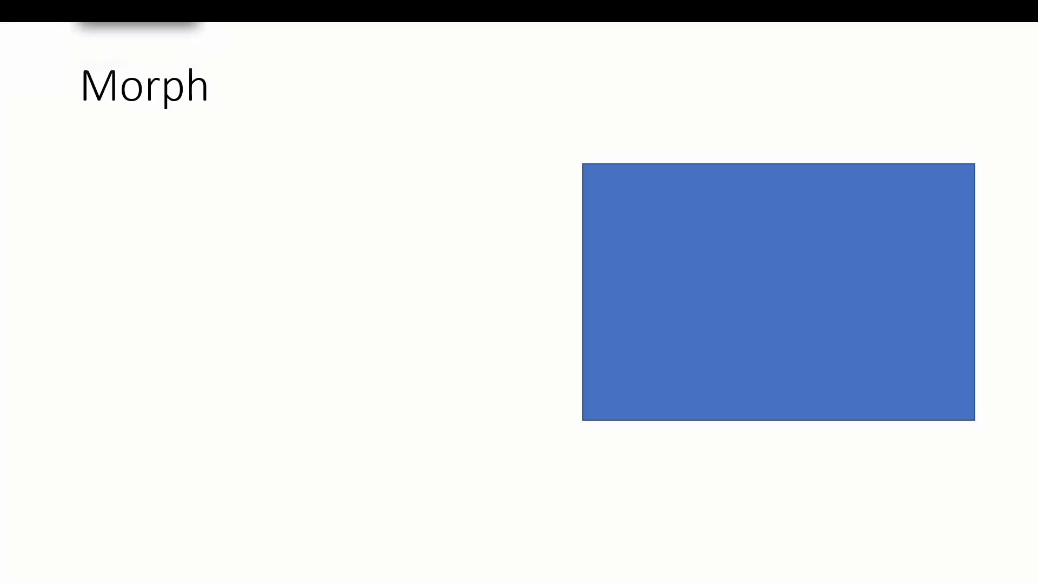